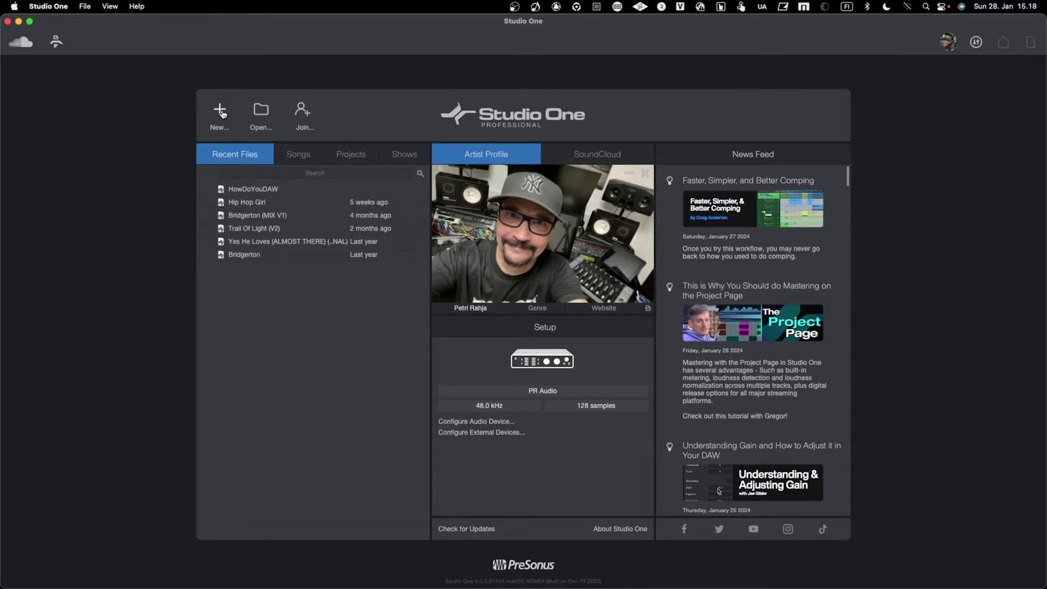
- Create a new 48 kHz song from the Record and Mix user template and add a Maschine 2 instrument track
left_click(221, 115)
left_click(470, 154)
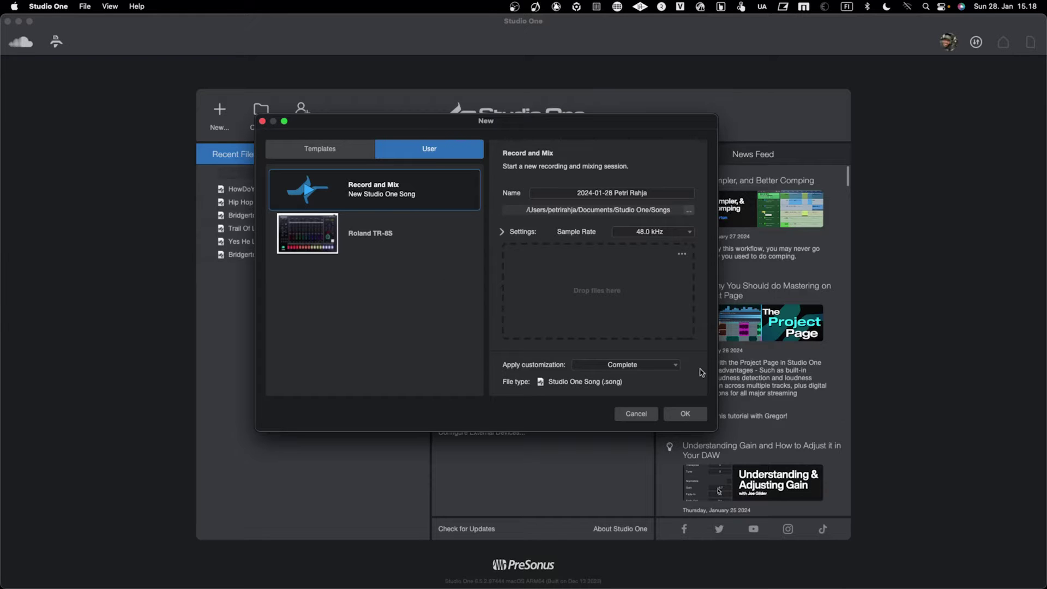
left_click(685, 415)
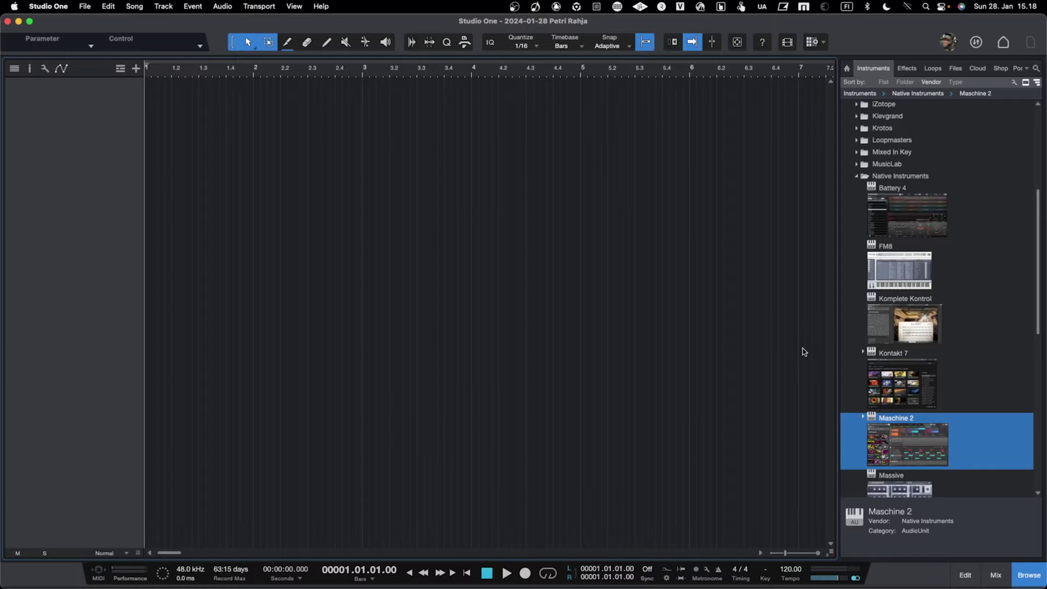
left_click_drag(916, 448, 552, 323)
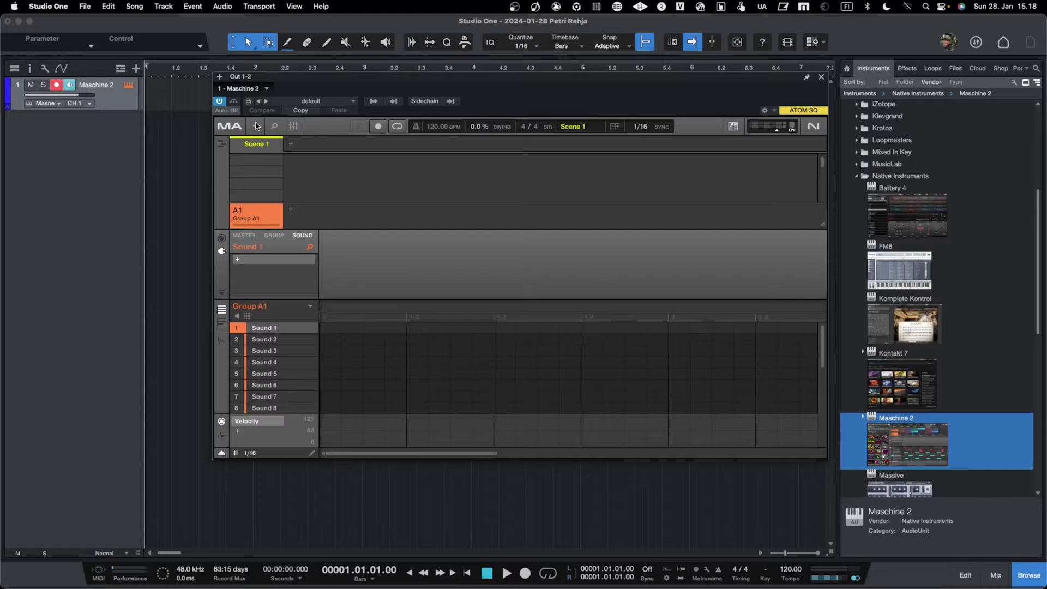
- Open BASE LUNA SETUP.mxprj in Maschine 2 without saving the current project, and play its pattern briefly
left_click(256, 126)
mouse_move(259, 144)
left_click(344, 160)
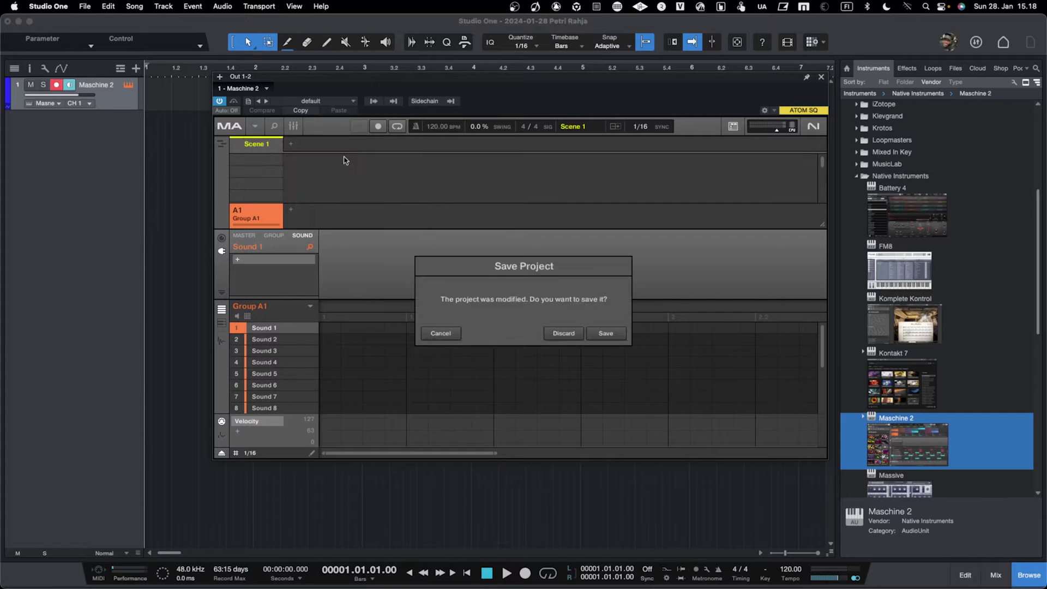
left_click(566, 334)
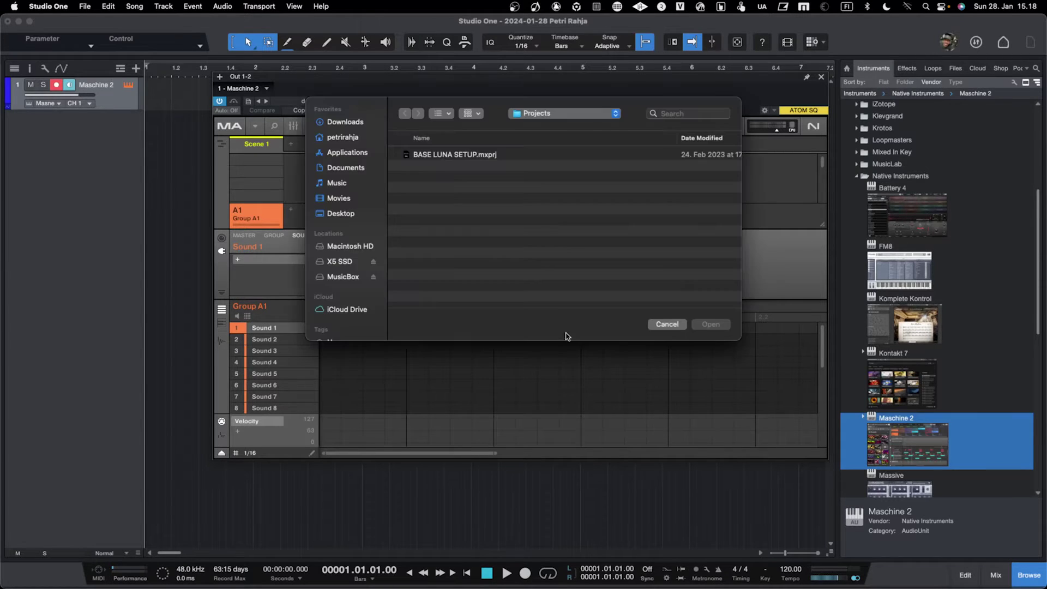
left_click(493, 157)
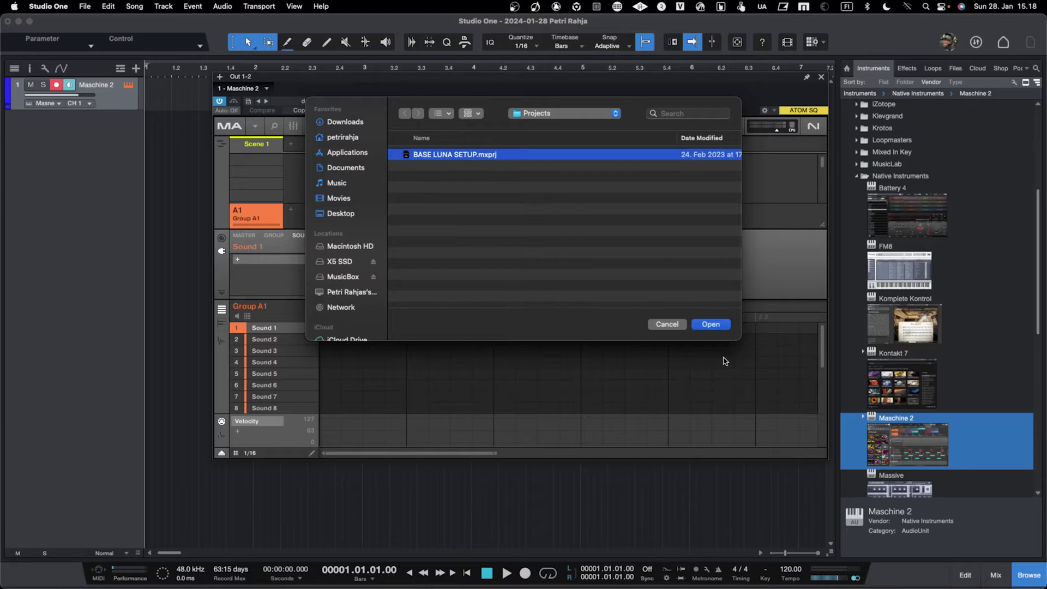
left_click(711, 325)
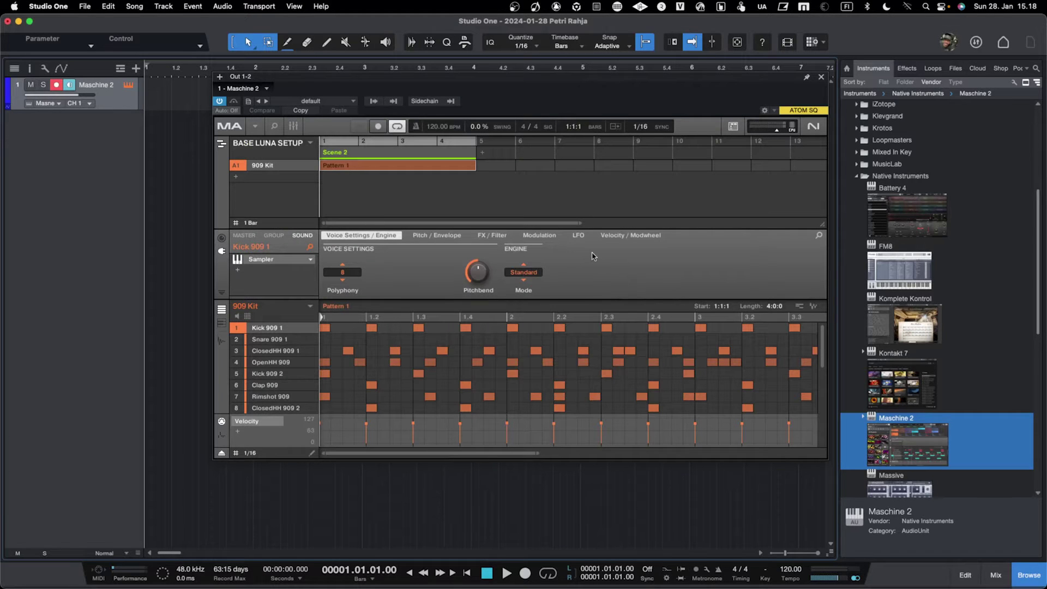
key("space")
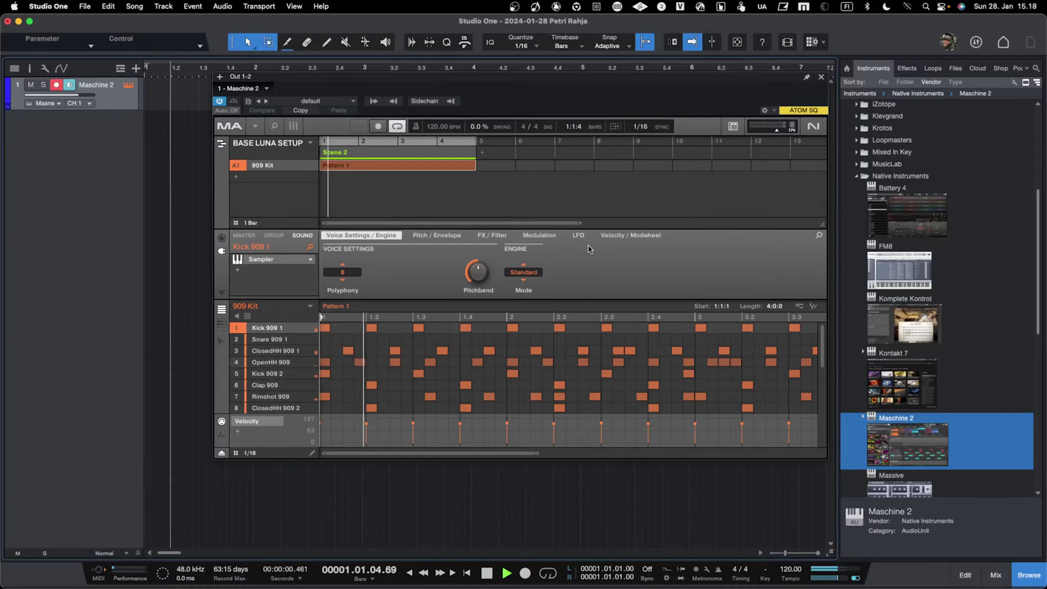
key("space")
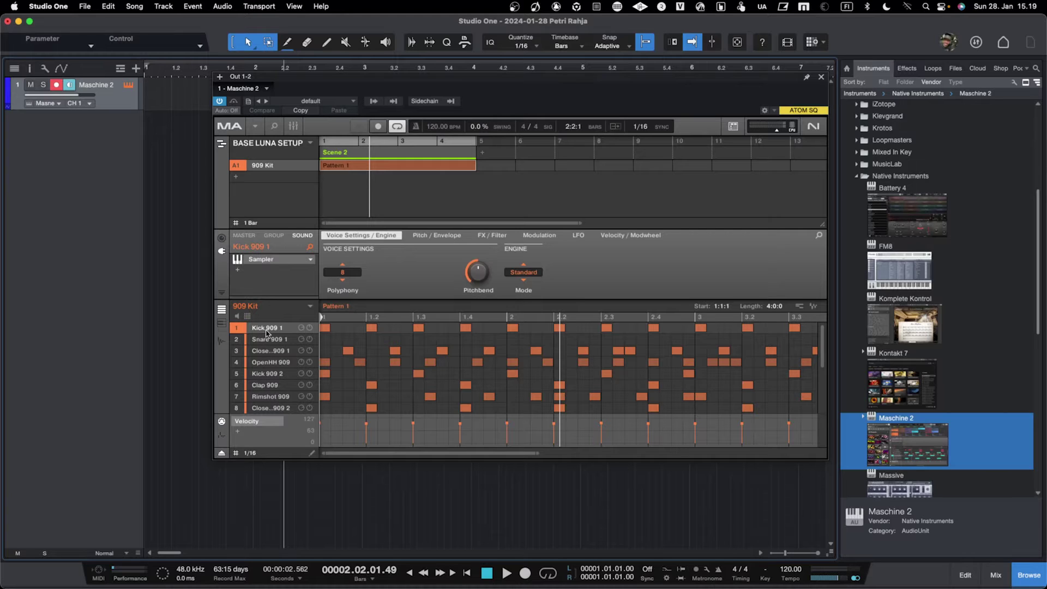
- Set the audio output destination of the Kick 909 1 sound to Ext. 1
left_click(221, 238)
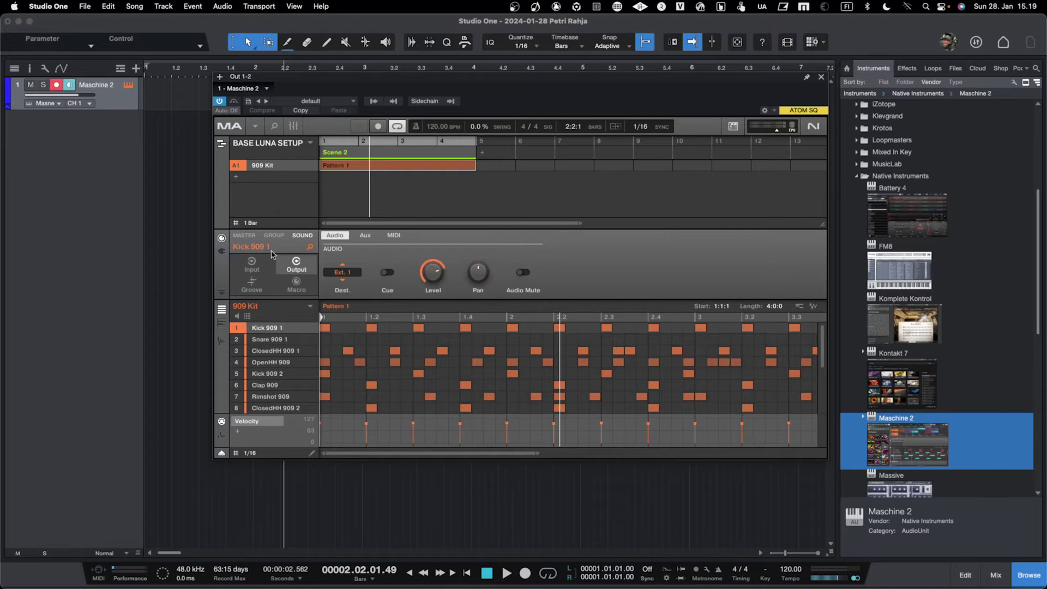
left_click(252, 264)
left_click(295, 266)
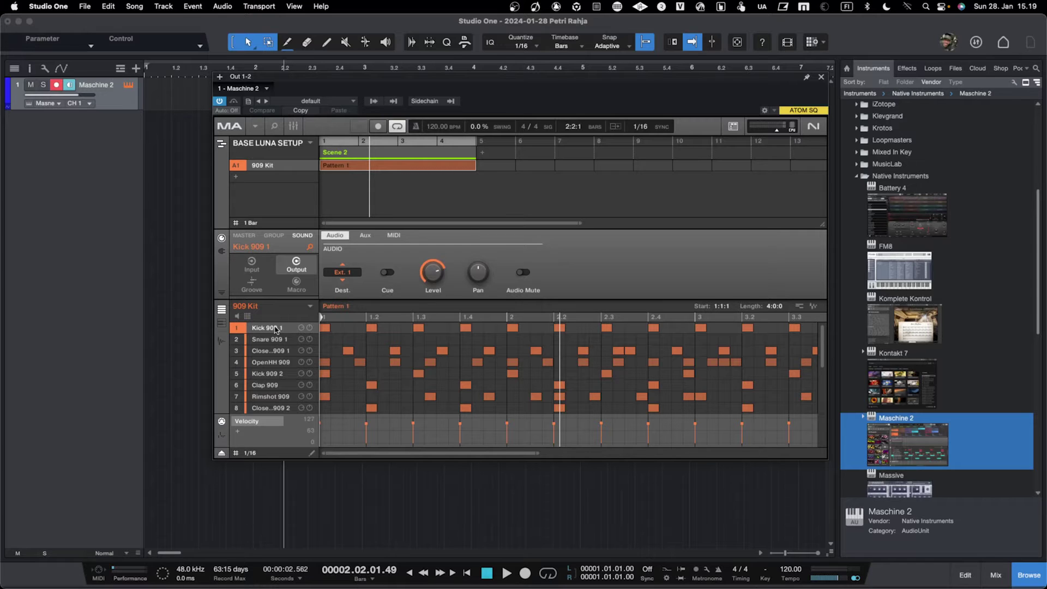
left_click(342, 271)
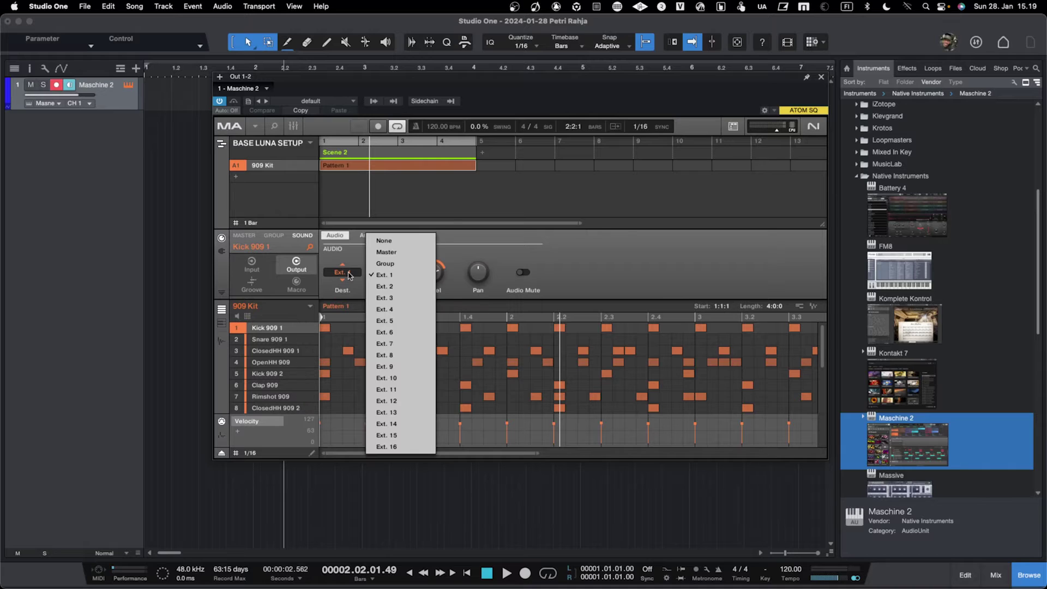
left_click(385, 274)
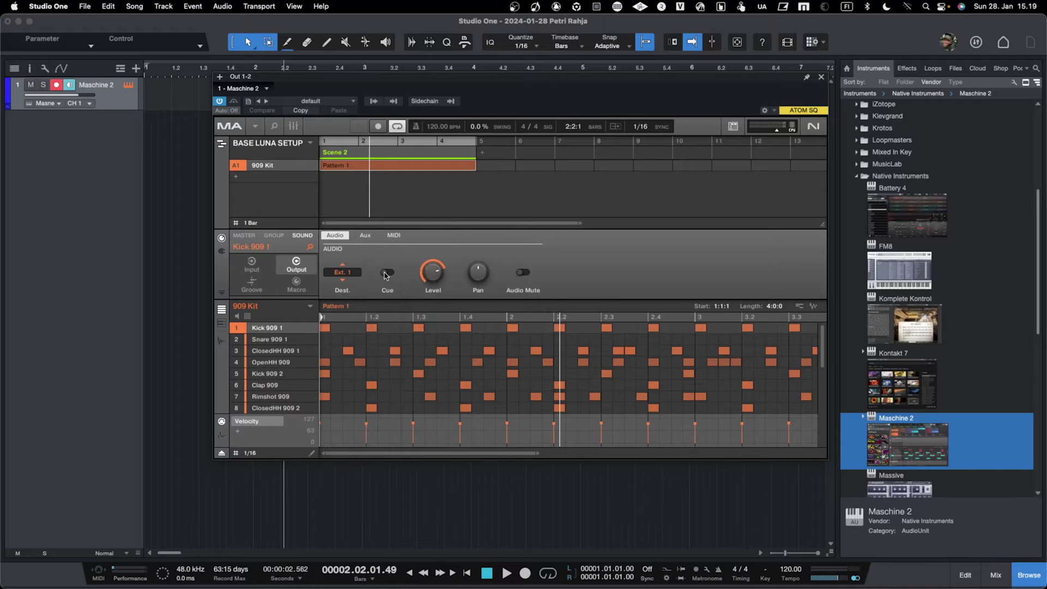
- Try Ext. 3 and Group as the audio output destination of Snare 909 1, and return it to Ext. 2
left_click(267, 340)
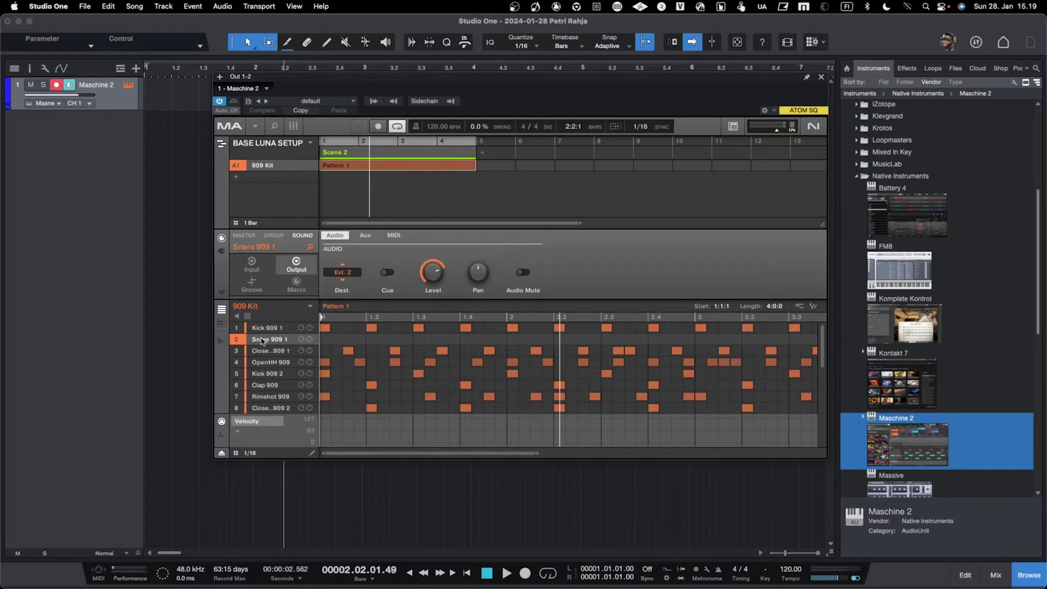
left_click(348, 273)
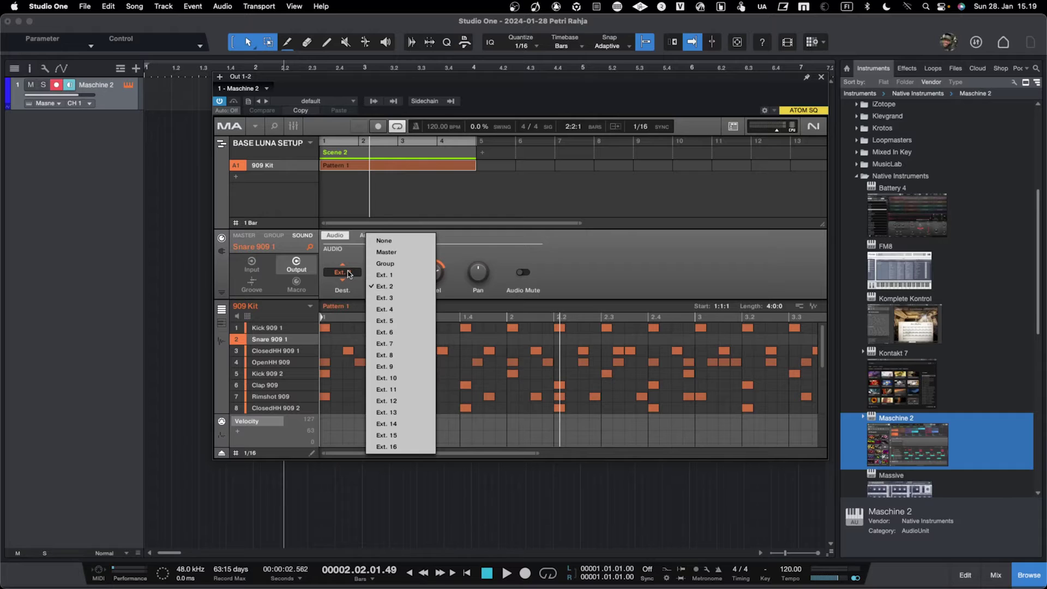
left_click(381, 299)
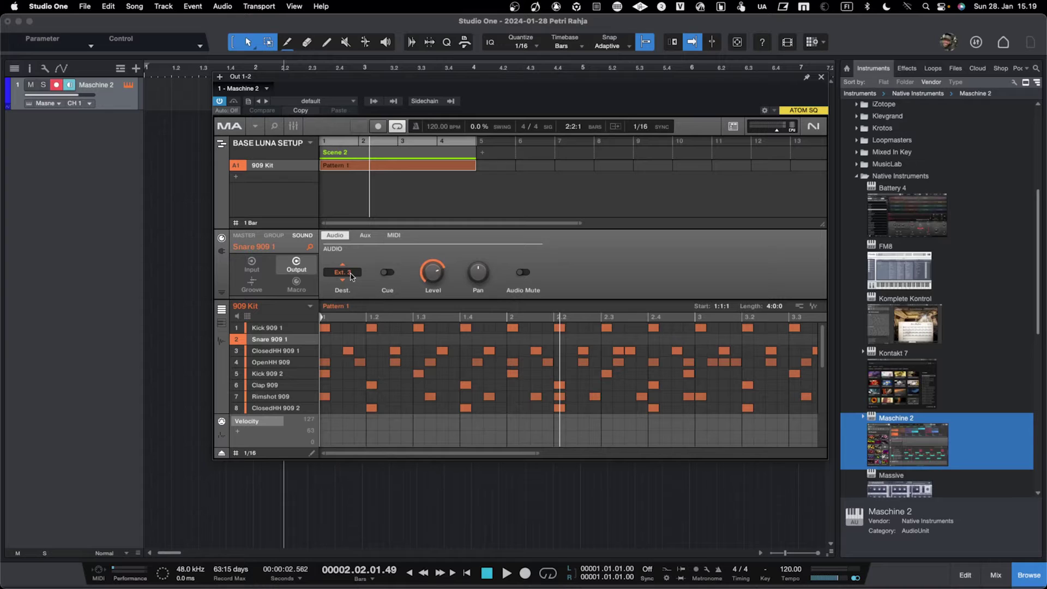
left_click(352, 277)
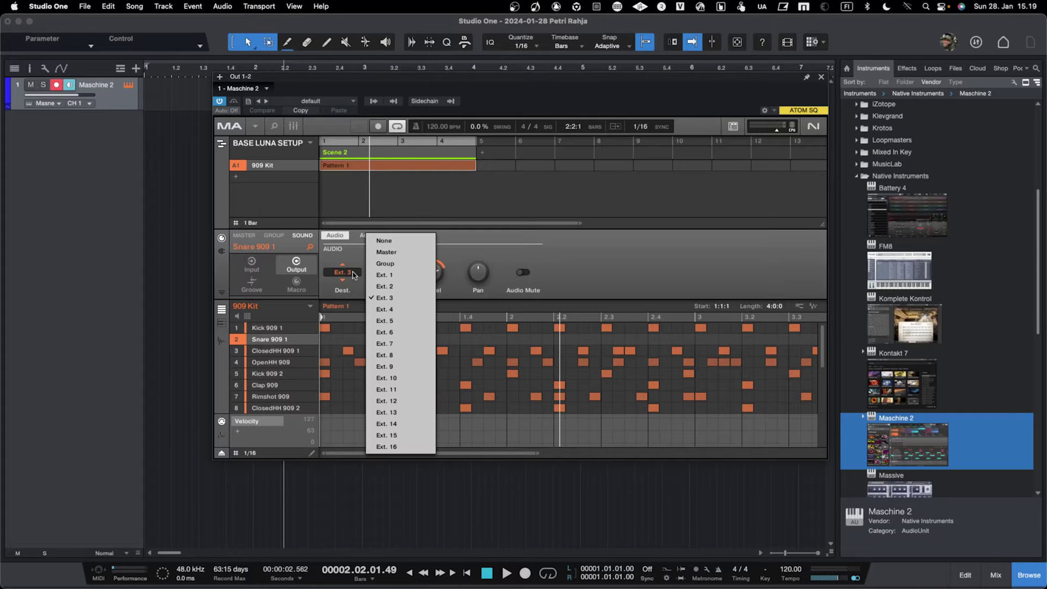
left_click(386, 289)
left_click(352, 276)
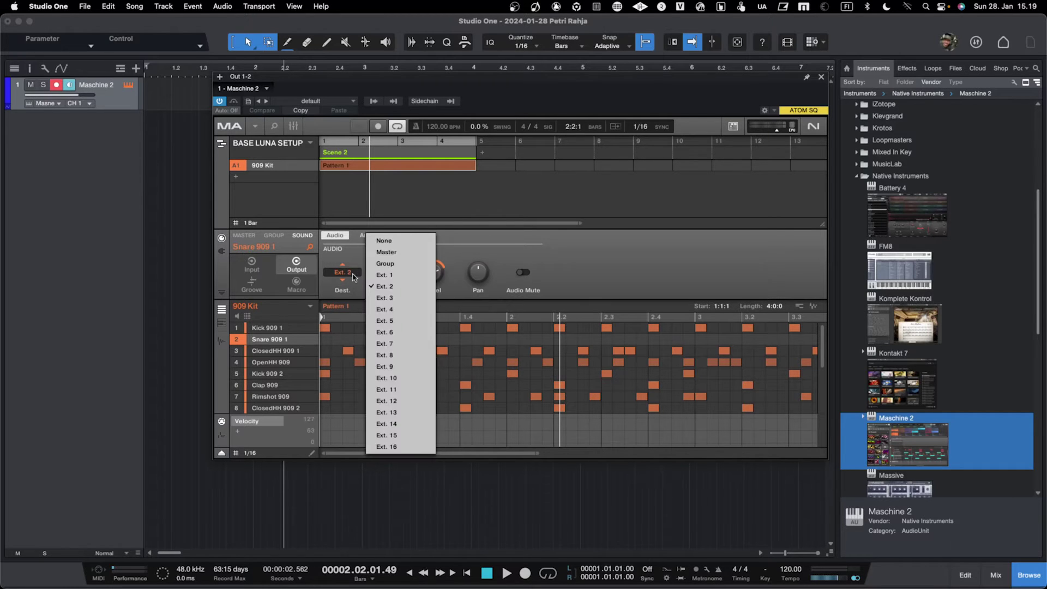
left_click(398, 264)
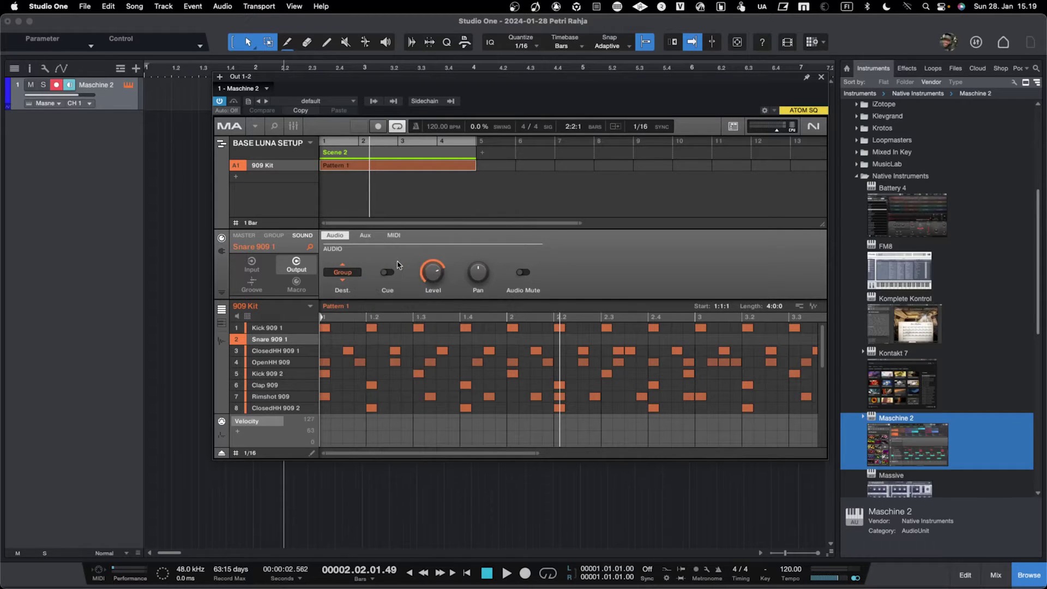
left_click(350, 277)
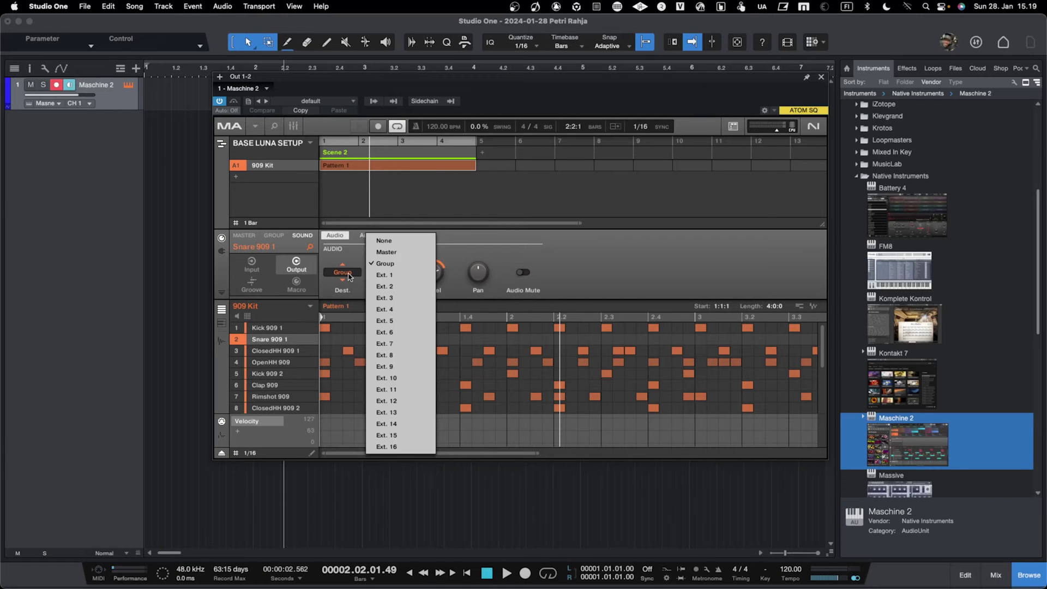
left_click(395, 286)
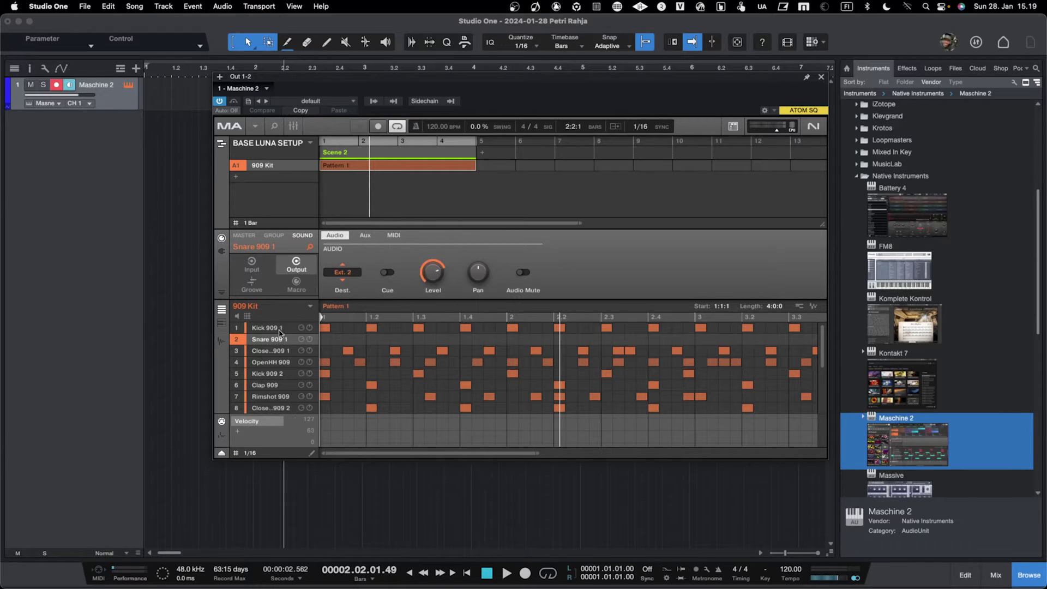
- Check the audio output destinations of ClosedHH 909 1, OpenHH 909, Kick 909 2 and Clap 909
left_click(276, 350)
left_click(275, 362)
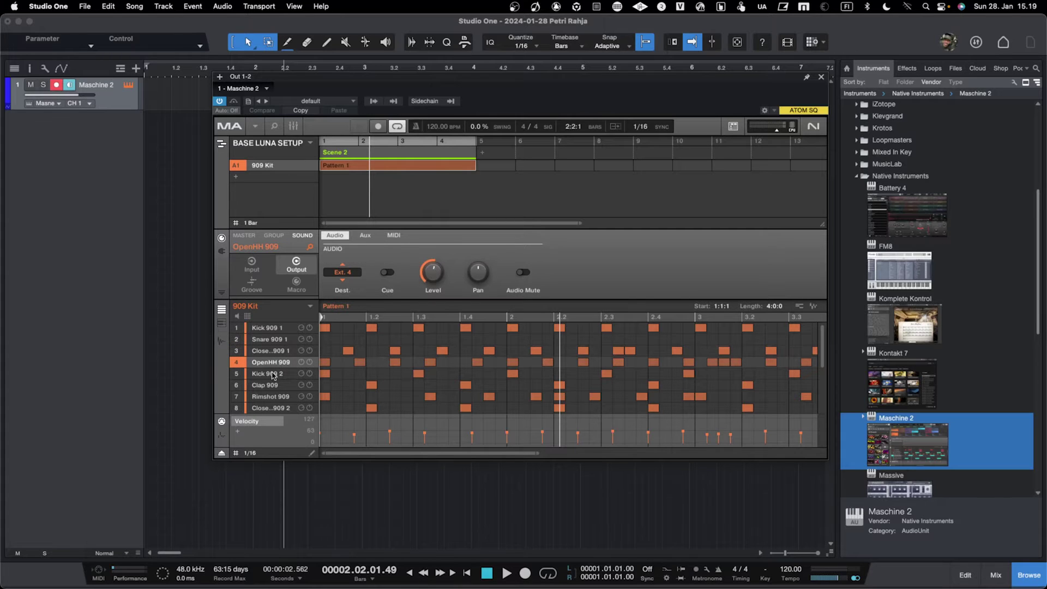
left_click(272, 375)
left_click(271, 386)
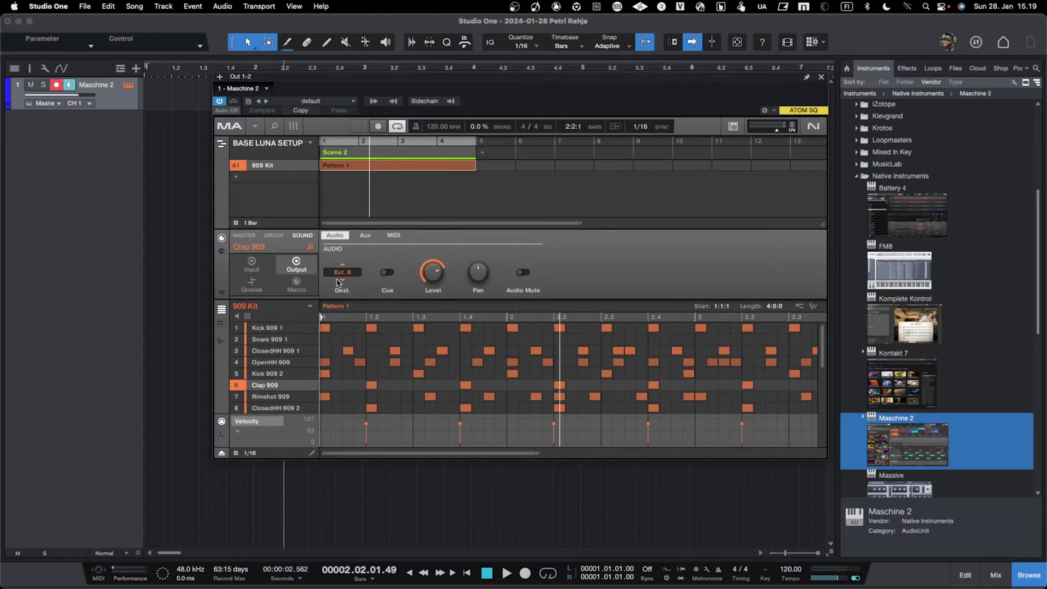
- Set the MIDI input of Kick 909 1 to source Host and channel 1
left_click(285, 329)
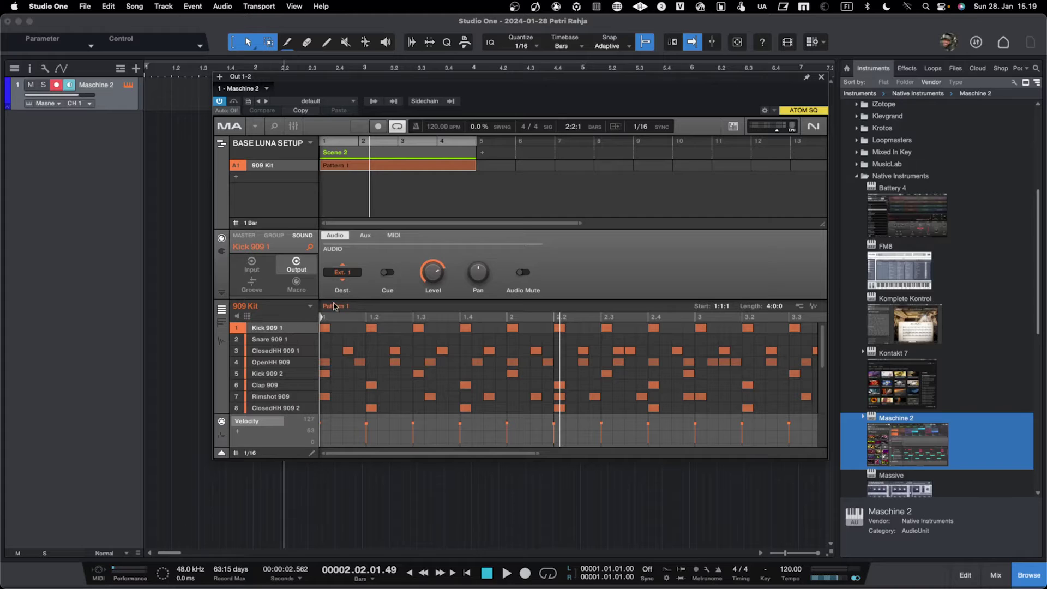
left_click(252, 266)
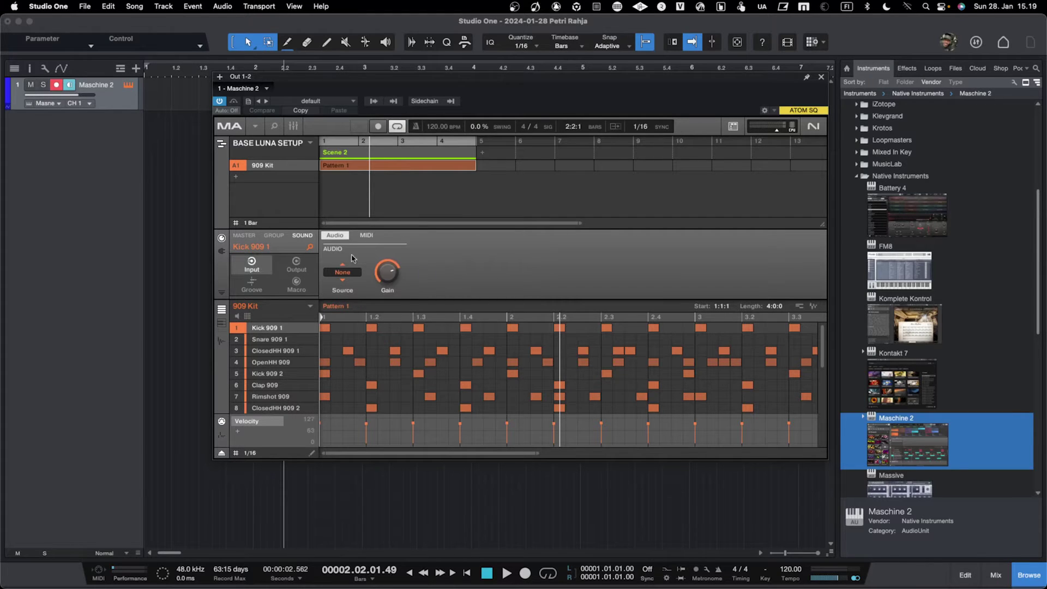
left_click(366, 237)
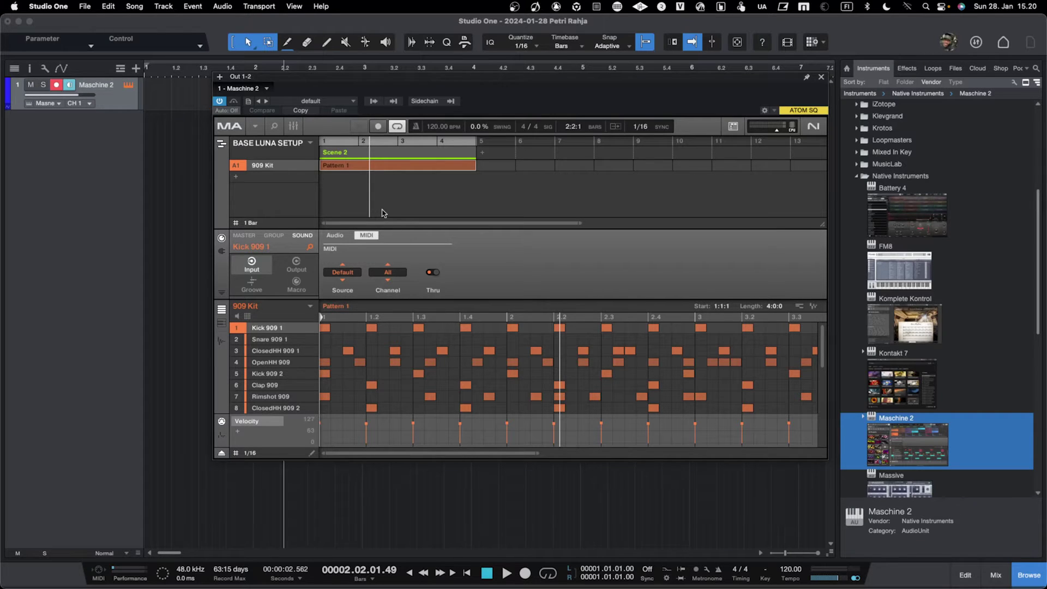
left_click(284, 340)
left_click(285, 330)
left_click(285, 340)
left_click(288, 329)
left_click(343, 273)
left_click(344, 313)
left_click(388, 272)
left_click(436, 279)
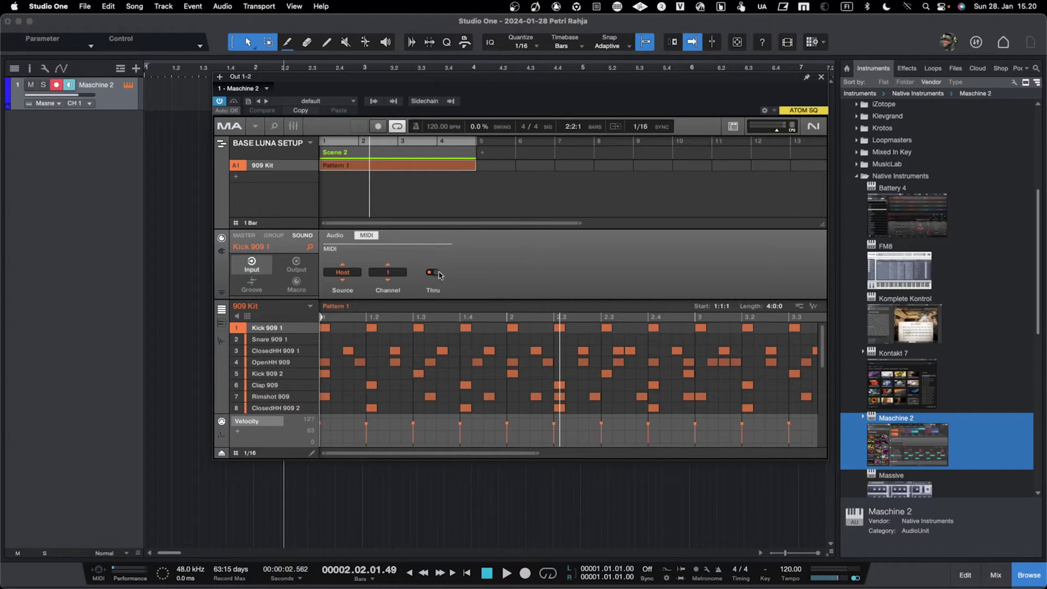
- Set the MIDI input of Snare 909 1 to source Host and channel 2
left_click(284, 339)
left_click(388, 272)
left_click(358, 304)
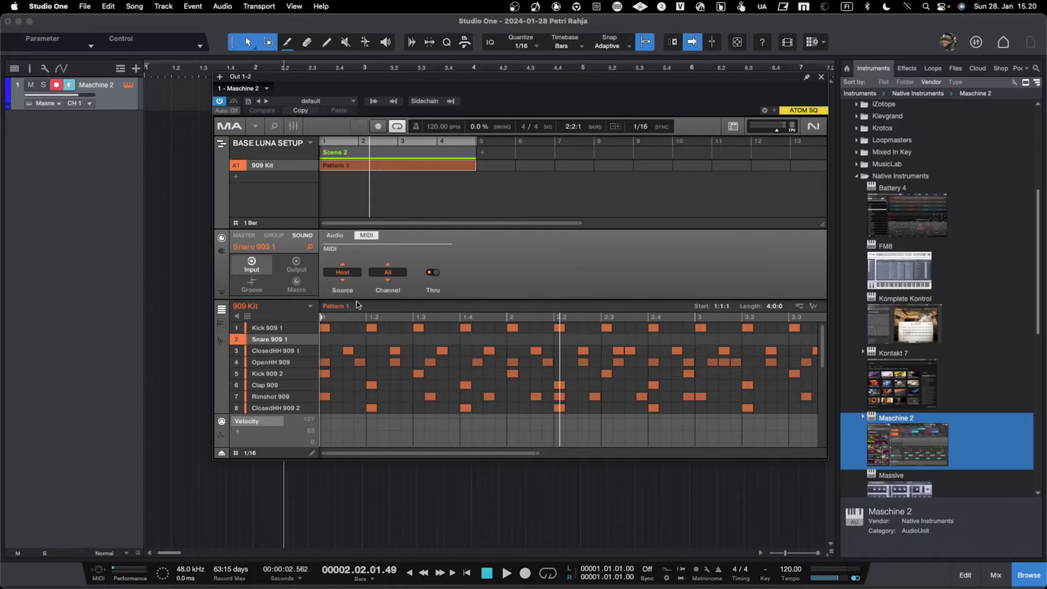
left_click(388, 272)
left_click(430, 287)
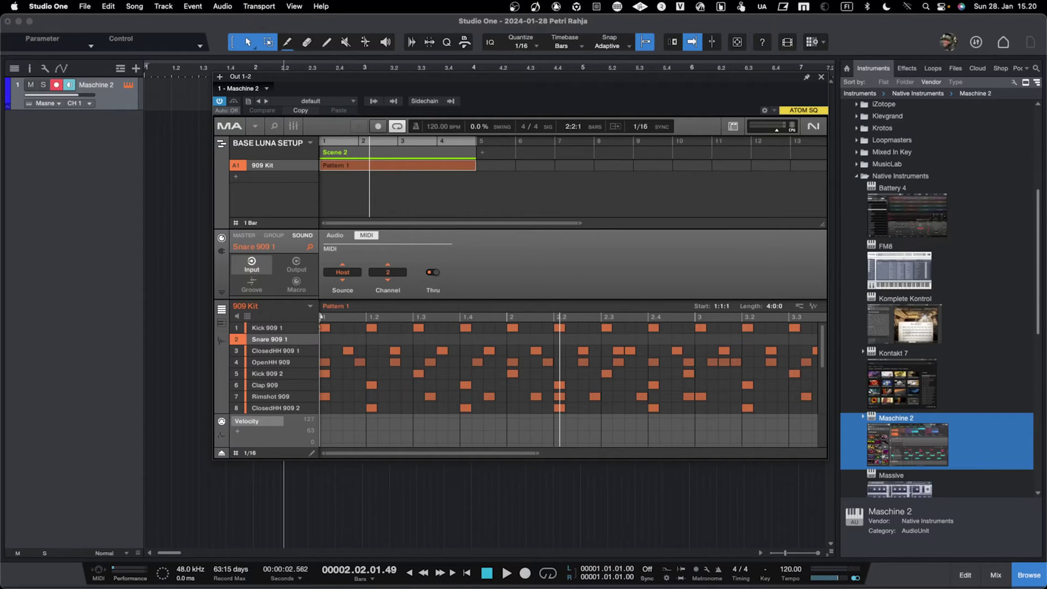
- Set the MIDI input of ClosedHH 909 1 to receive from Host on channel 3
left_click(264, 349)
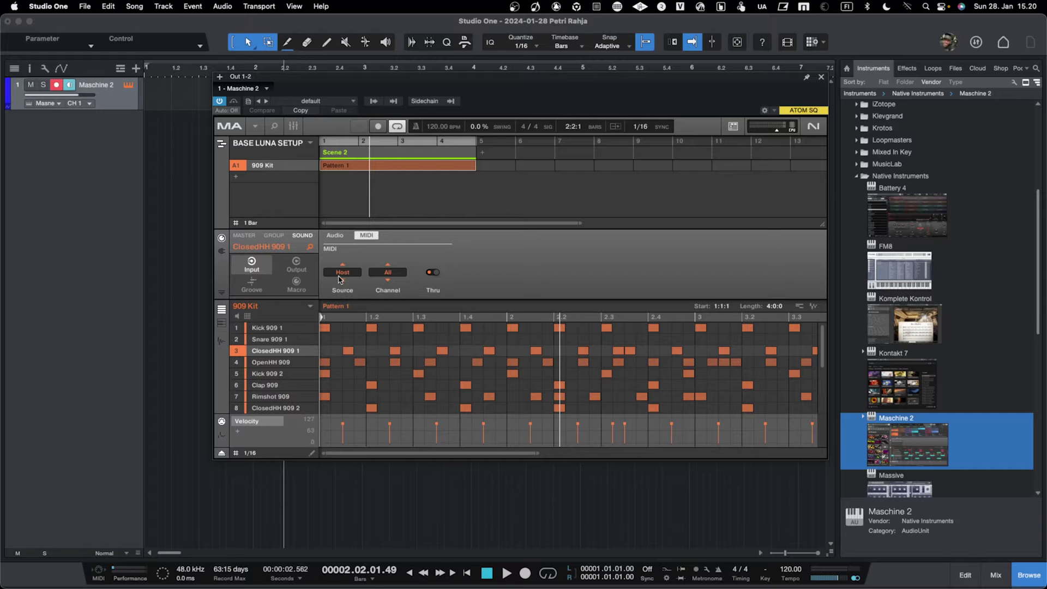
left_click(396, 270)
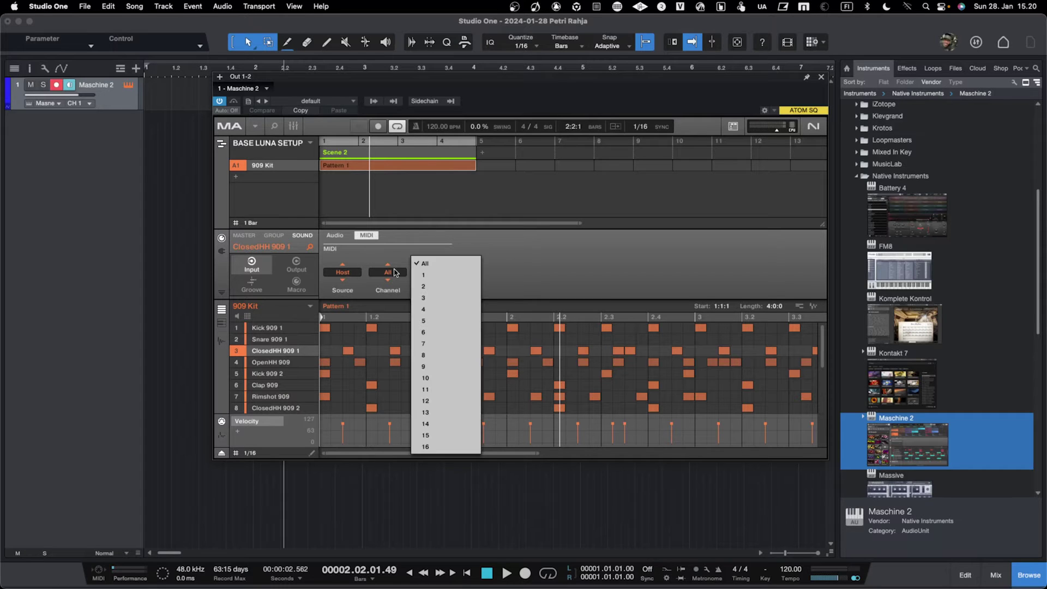
left_click(423, 299)
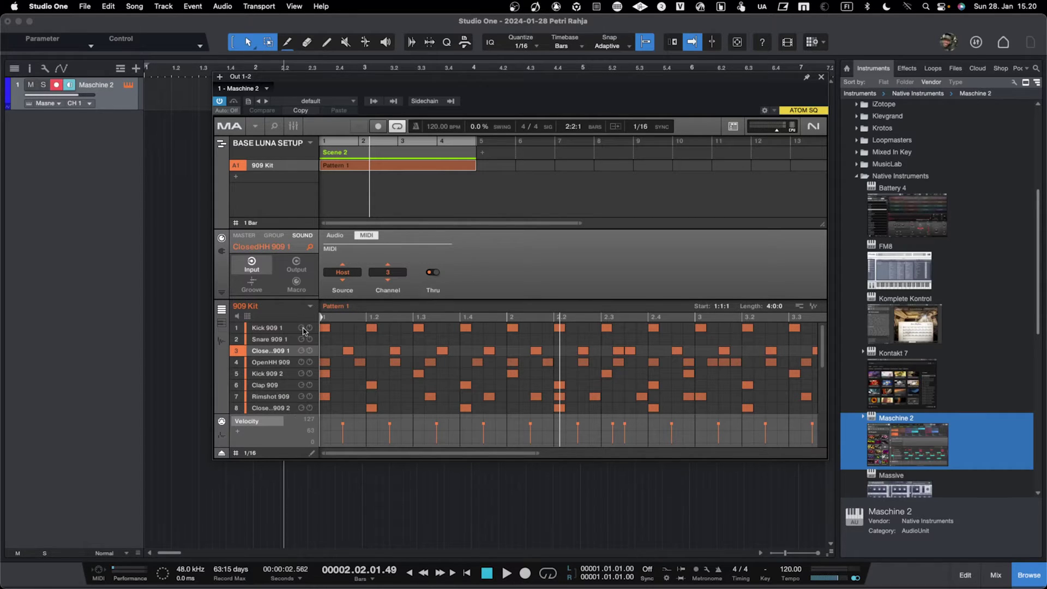
- Turn off MIDI input Thru for Kick 909 1, Snare 909 1 and ClosedHH 909 1
left_click(279, 329)
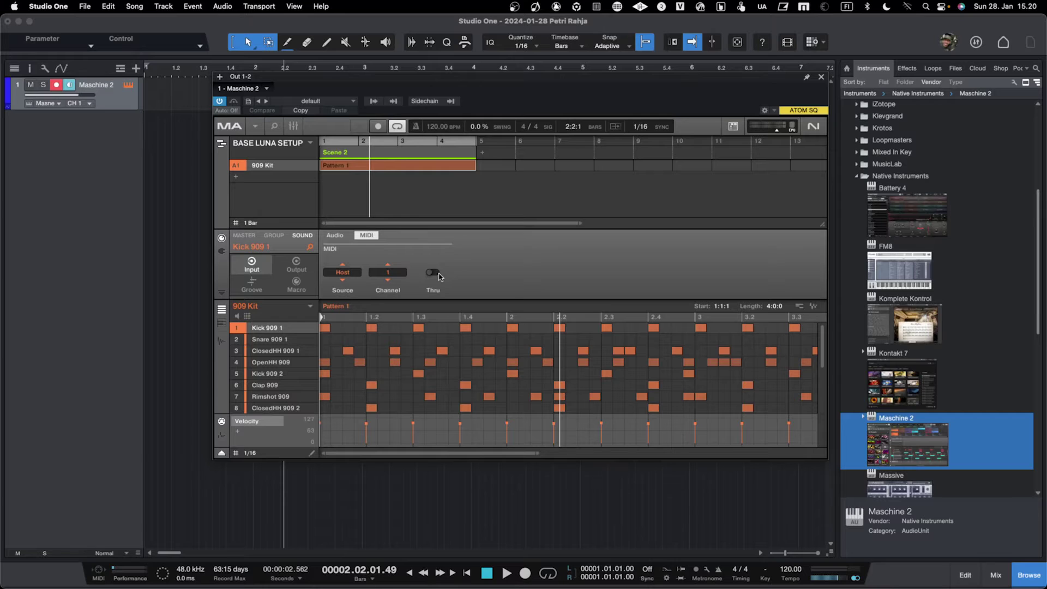
left_click(283, 339)
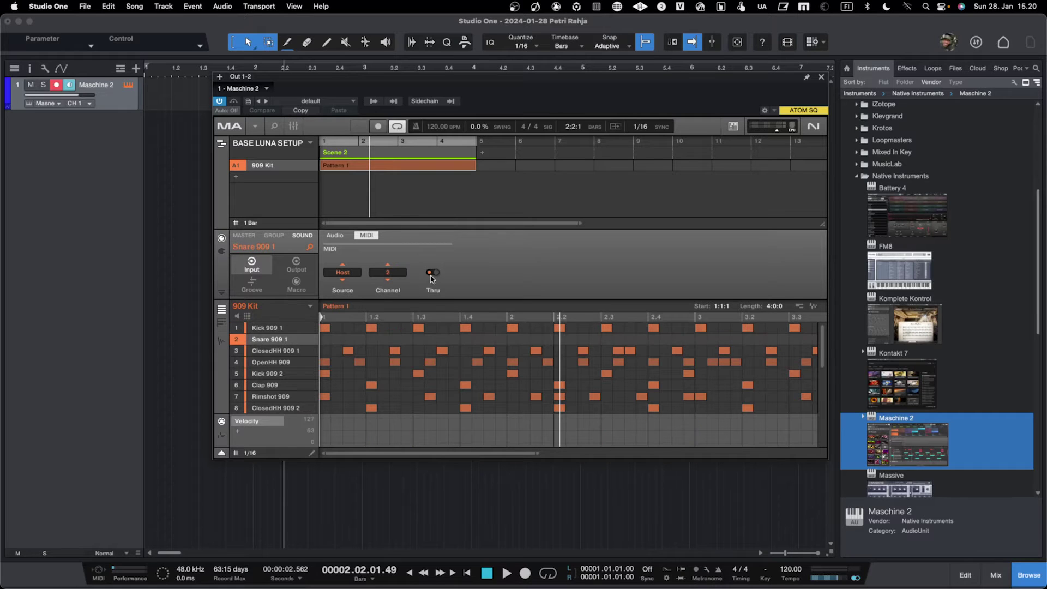
left_click(285, 351)
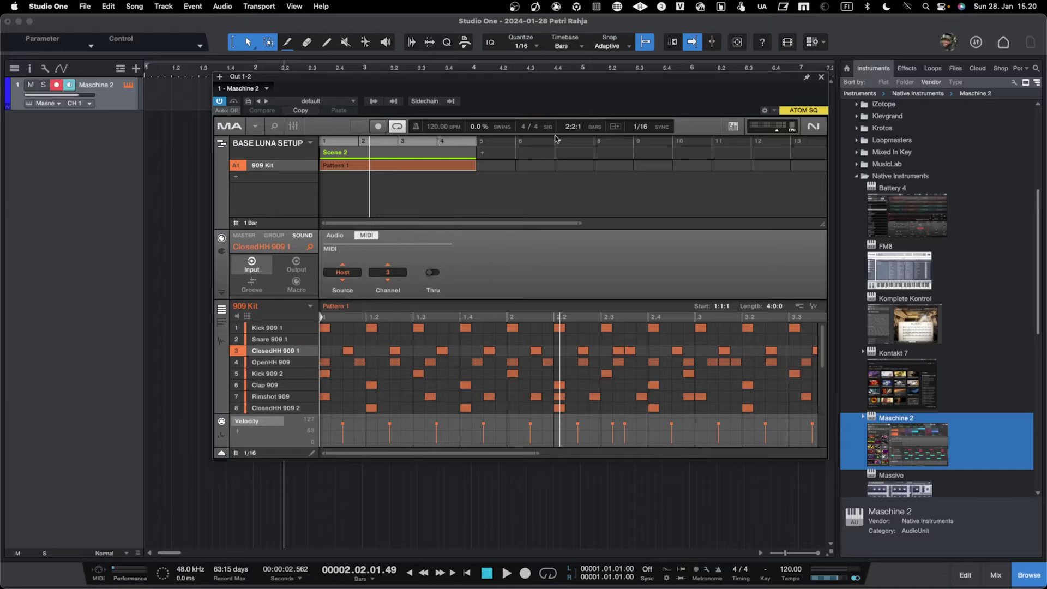
- Review the MIDI input settings of Kick 909 1, Snare 909 1 and ClosedHH 909 1
left_click_drag(576, 82, 562, 90)
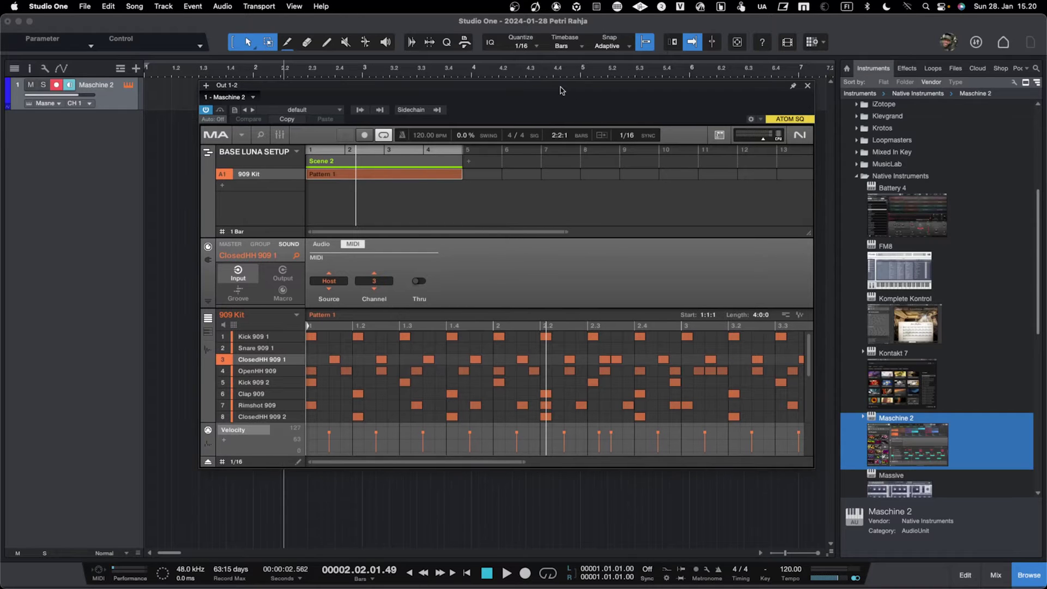
left_click(250, 337)
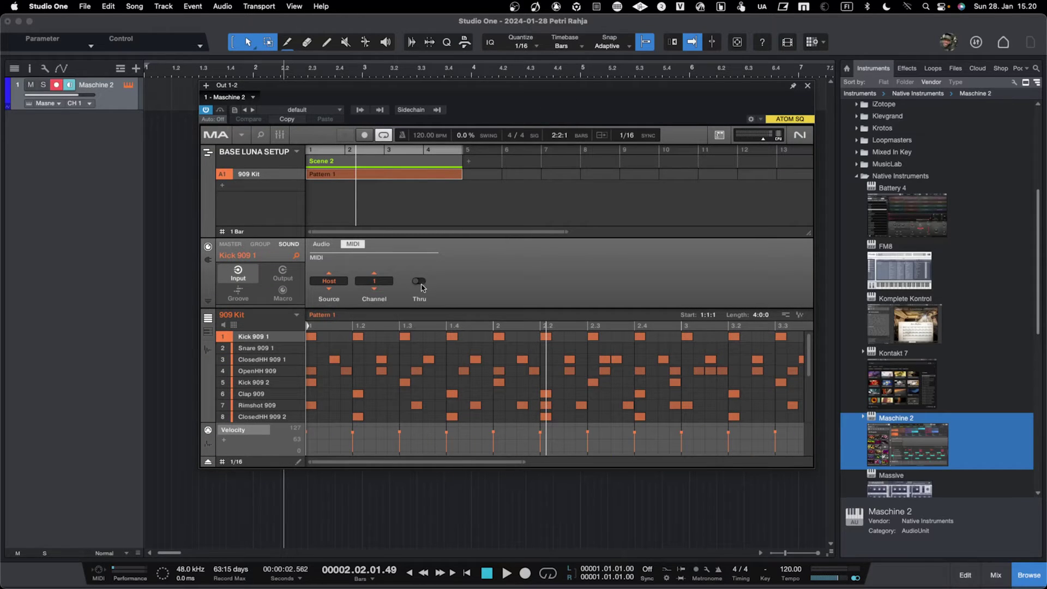
left_click(269, 349)
left_click(266, 361)
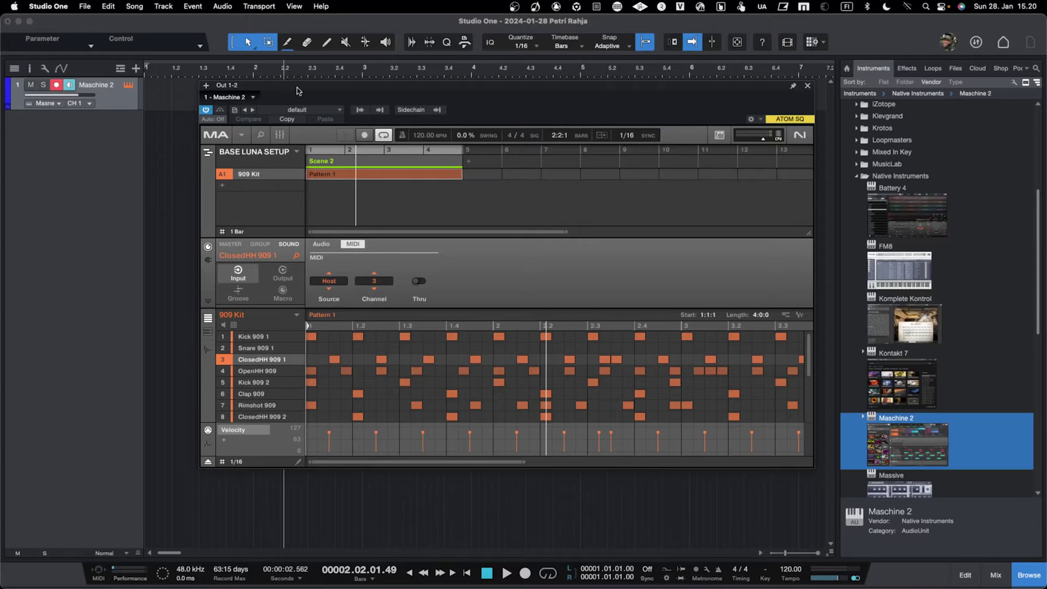
- Briefly run the song playback to audition Maschine's Pattern 1, and stop it
left_click_drag(298, 91, 271, 102)
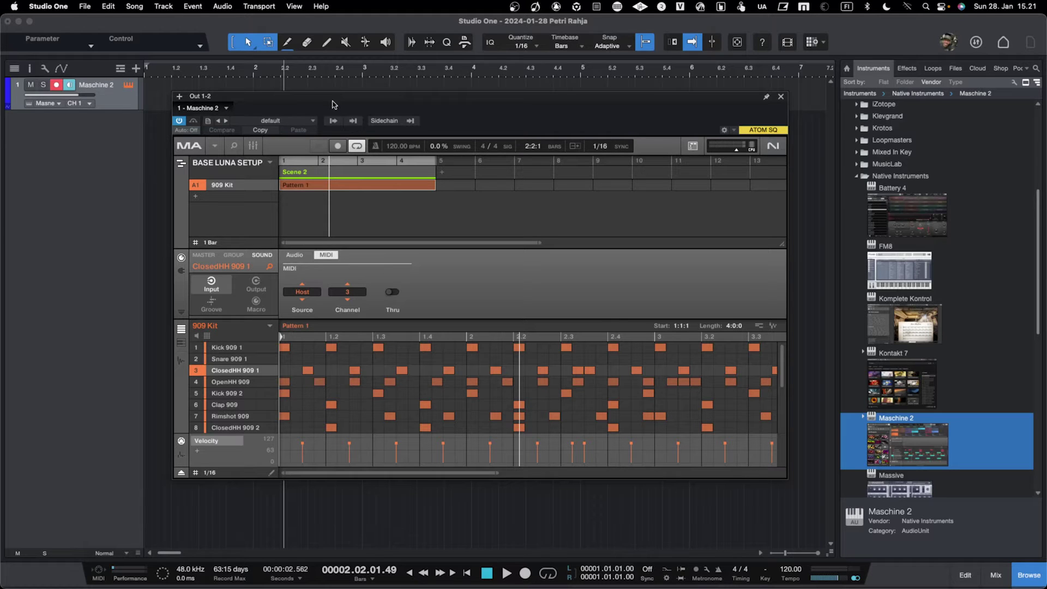
key("space")
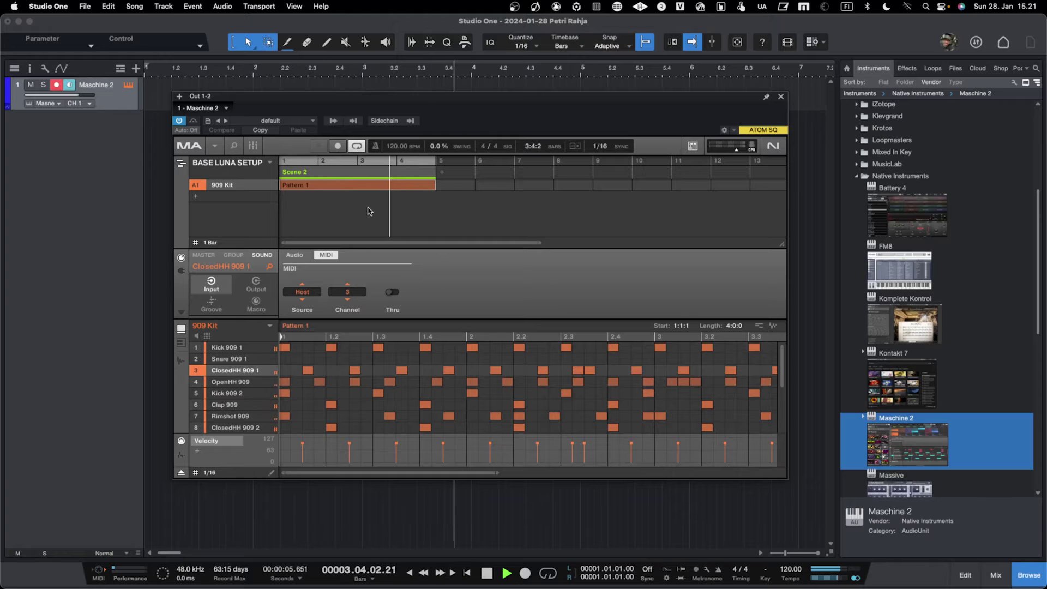
key("space")
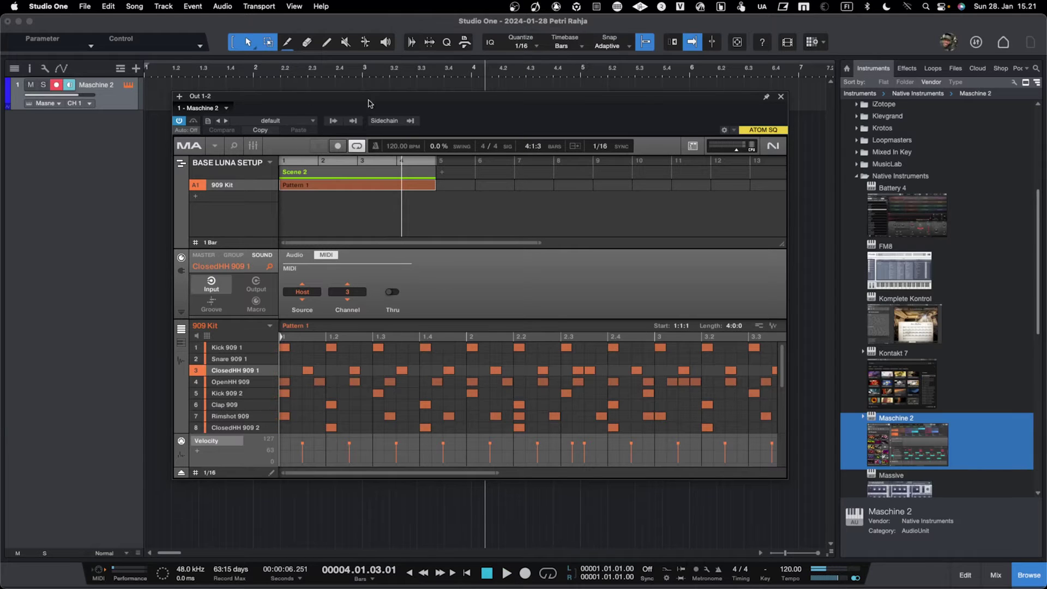
- Clear the Maschine 2 window and the browser from view and show the mixer console
left_click(781, 98)
left_click(1035, 574)
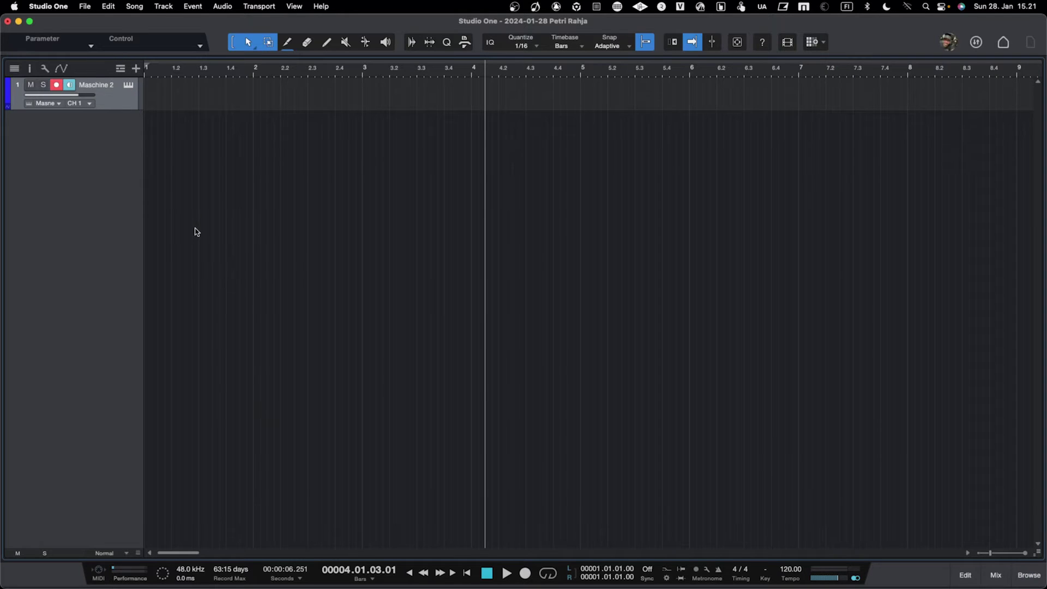
key("F3")
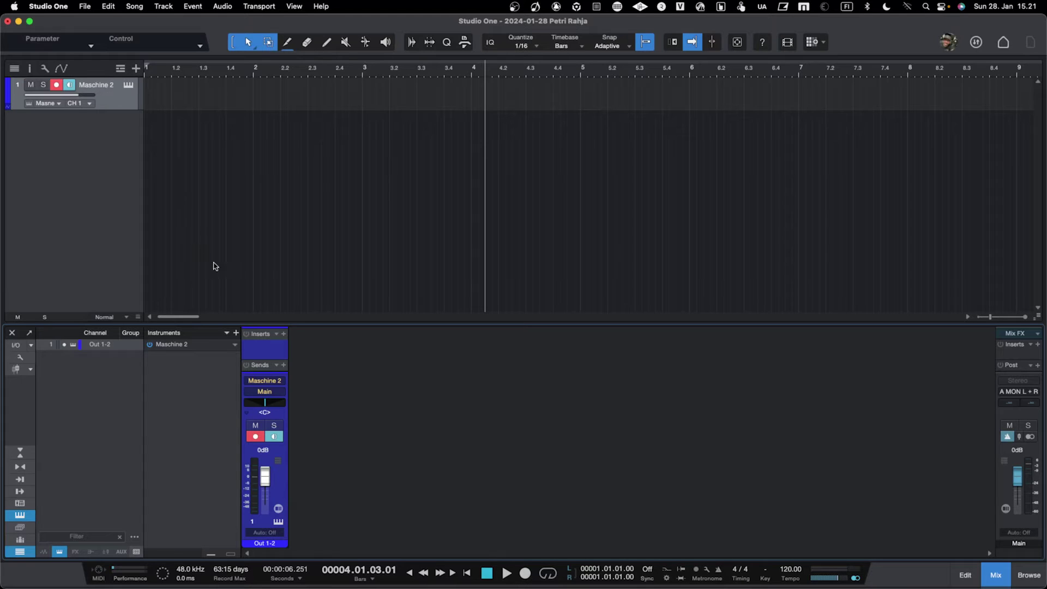
- Expand Maschine 2's output list in the mixer and enable outputs Out 3-4 and Out 5-6
left_click(235, 347)
left_click(208, 350)
left_click(207, 350)
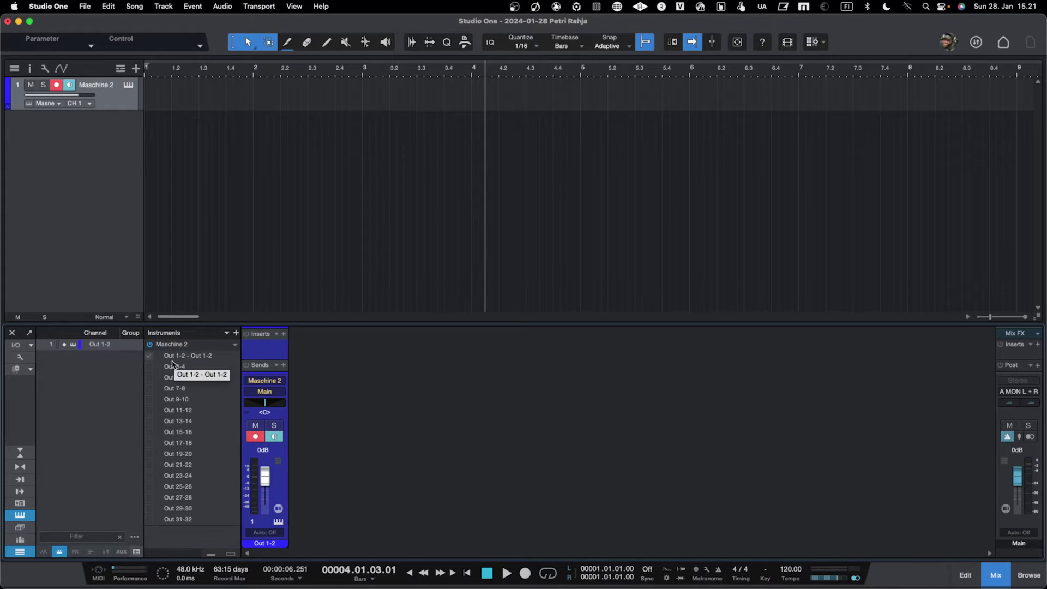
left_click(149, 366)
left_click(150, 377)
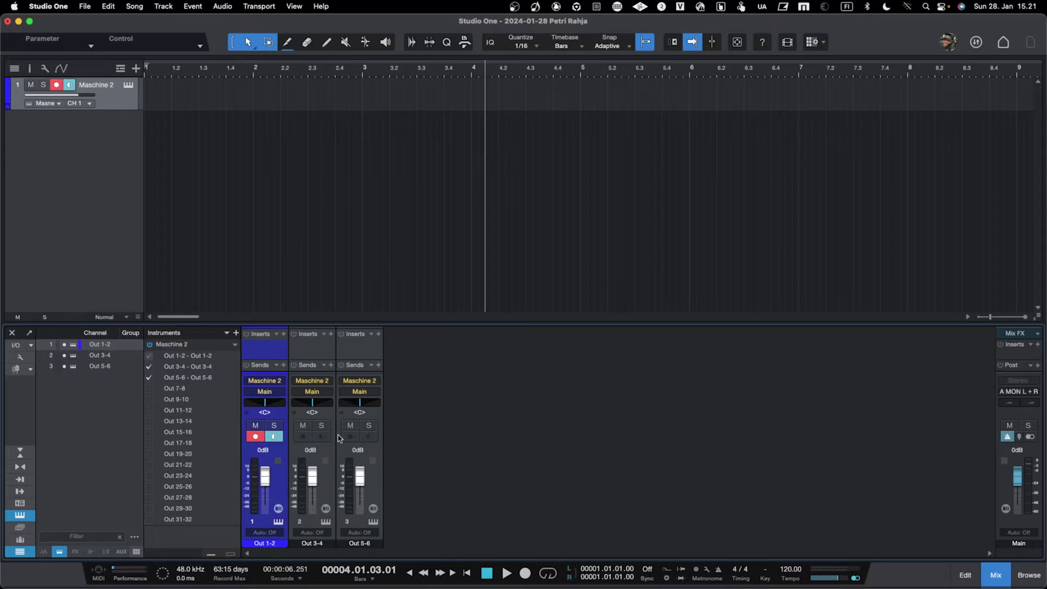
left_click(306, 356)
left_click(343, 356)
left_click(325, 353)
left_click(281, 354)
left_click(321, 437)
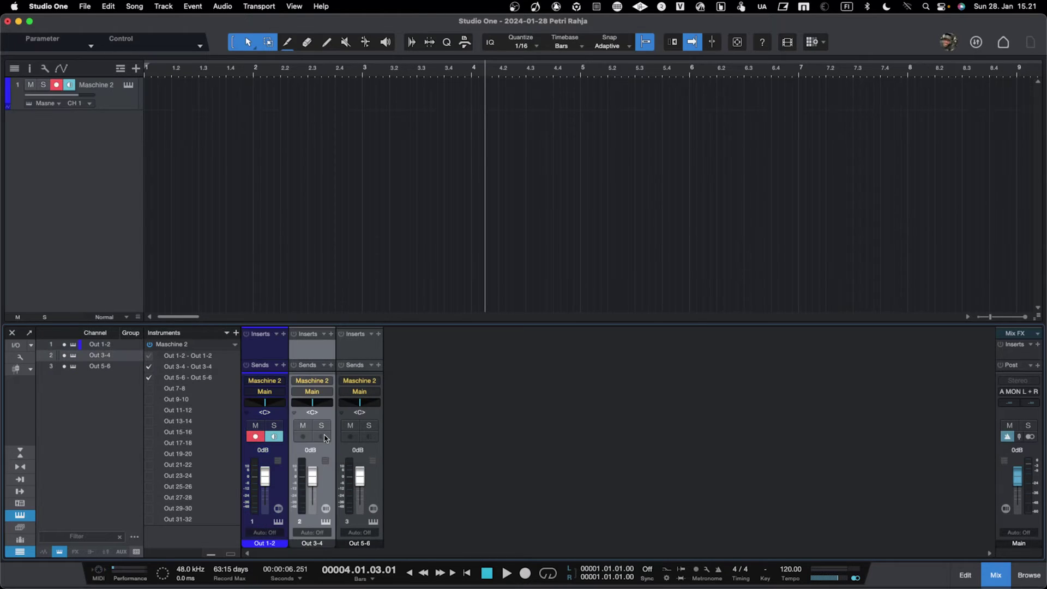
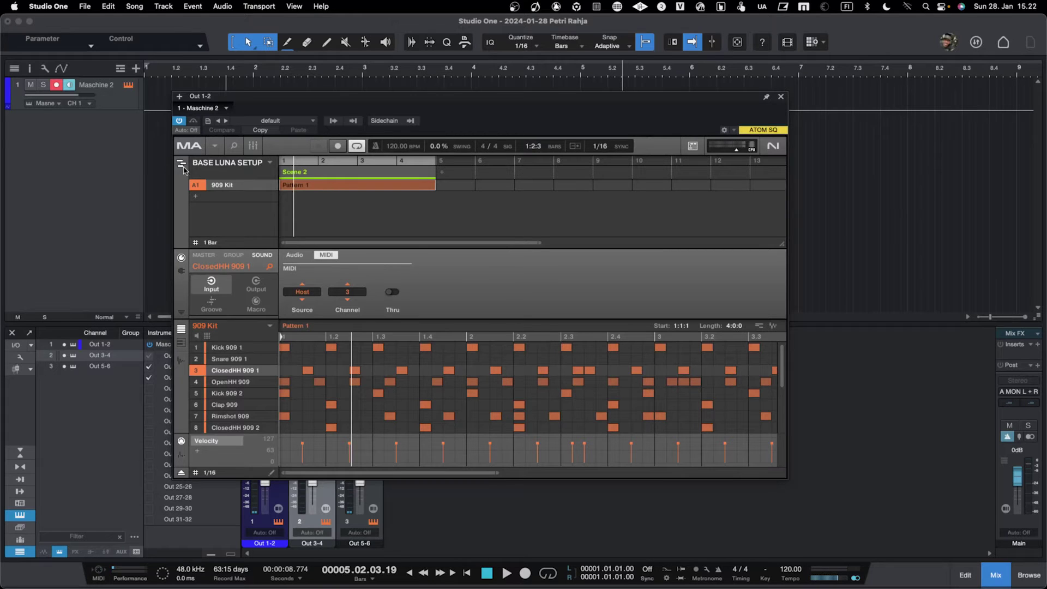
- Switch Maschine from the arranger to its scene overview with Scene 1 selected, and close the plug-in window
left_click(181, 163)
left_click(228, 162)
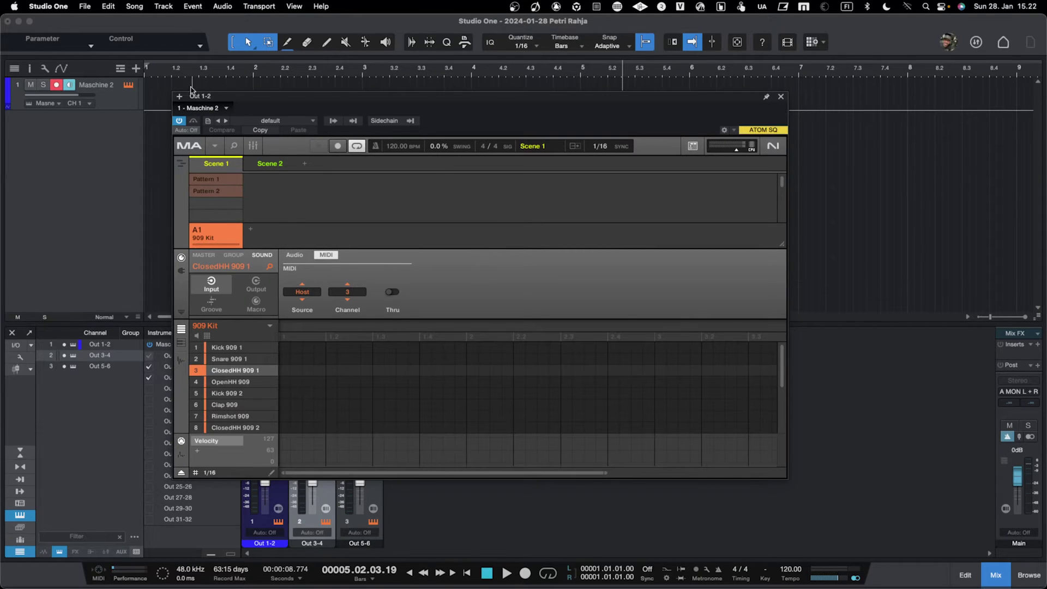
left_click(781, 96)
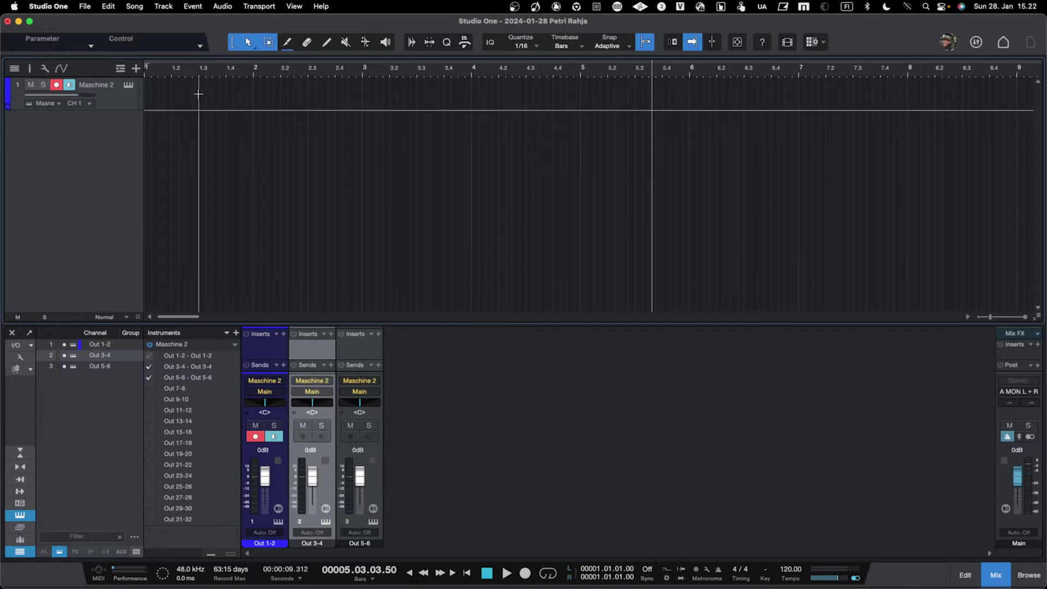
- Create a one-bar part at bar 1 on the Maschine 2 track and place a 1/16 C 3 note on each of the four beats
double_click(152, 100)
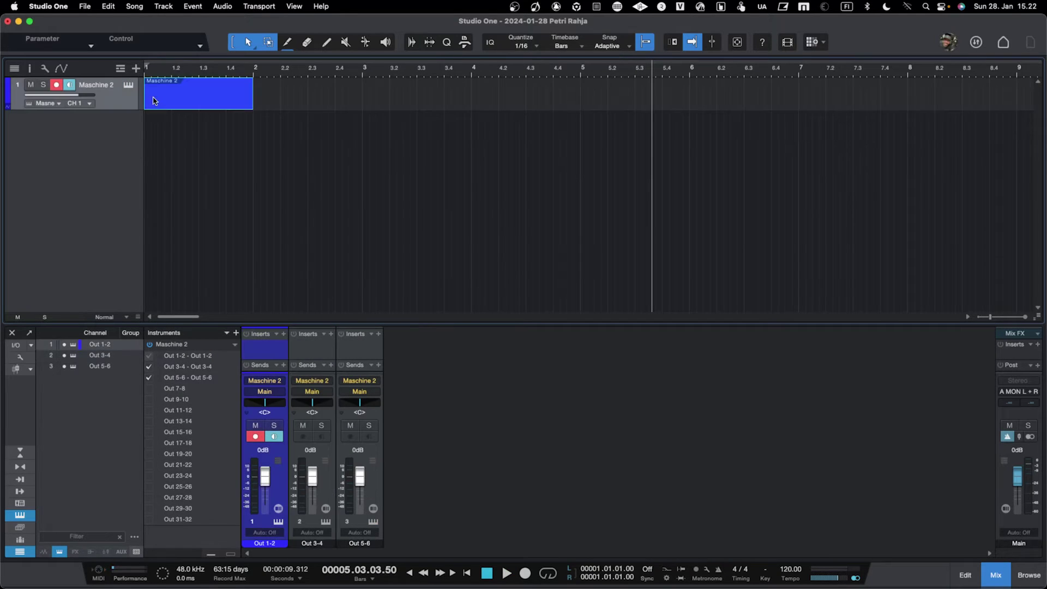
double_click(163, 98)
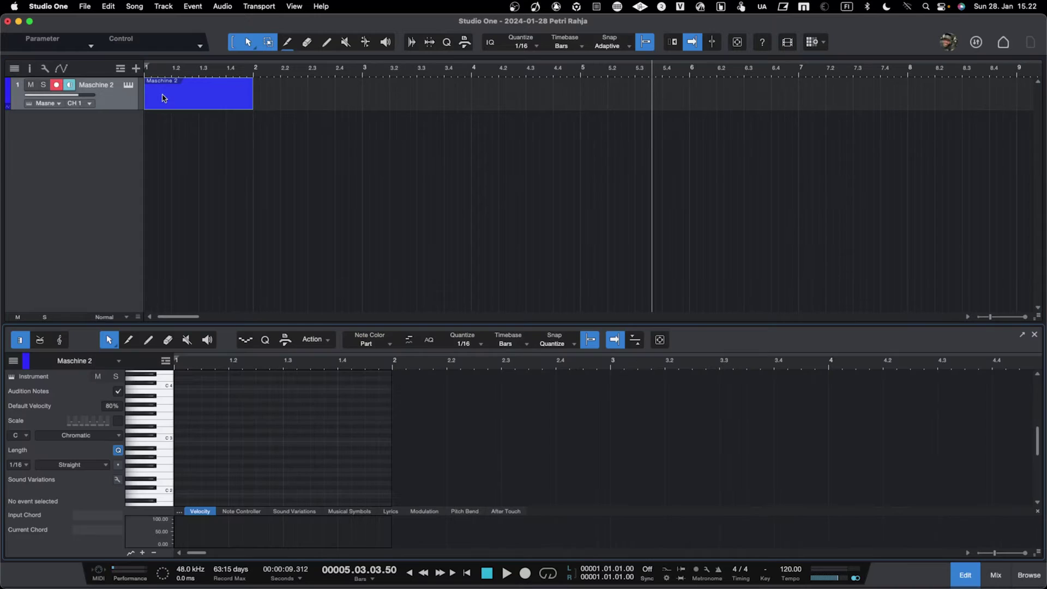
double_click(179, 440)
double_click(235, 439)
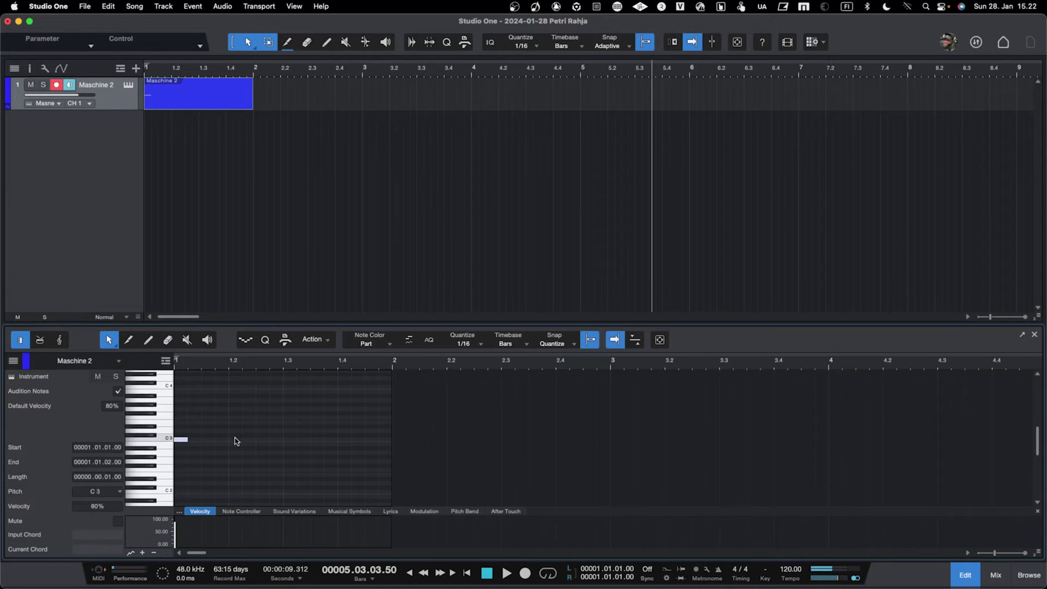
double_click(289, 440)
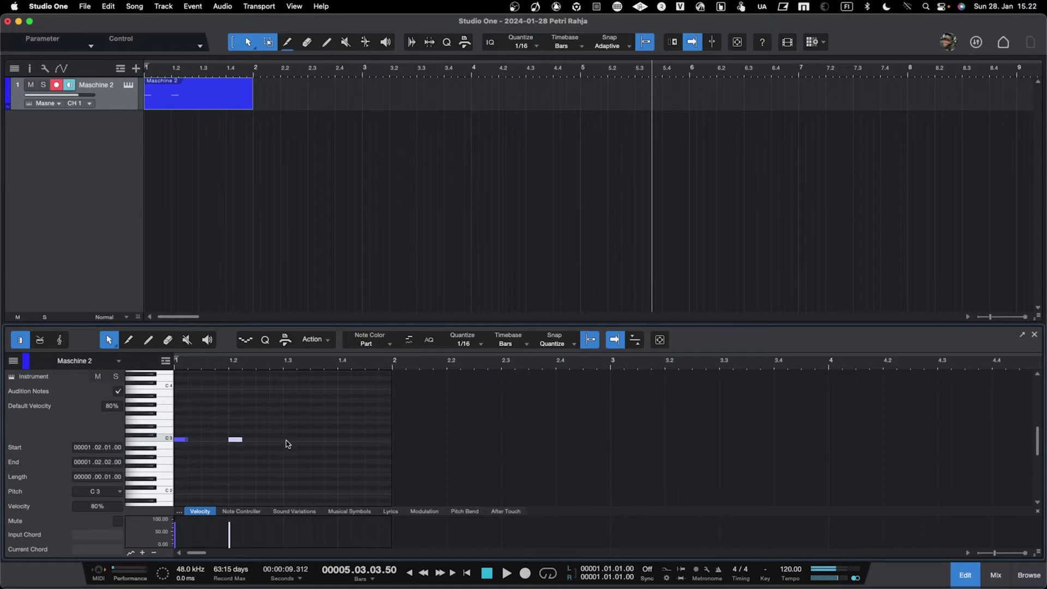
double_click(344, 440)
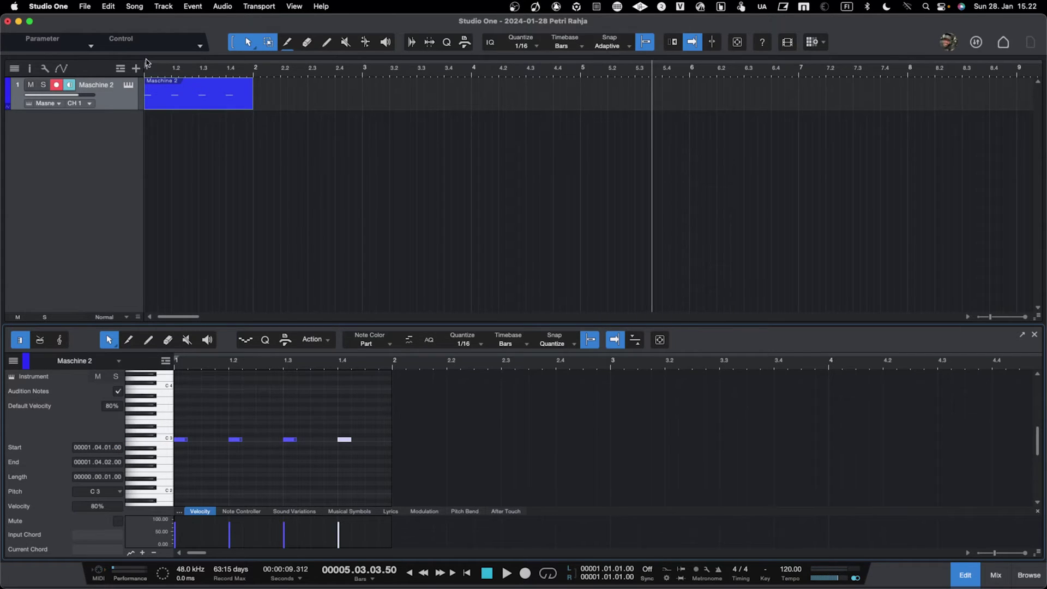
- Loop bar 1 and play it from the start to audition the Maschine 2 part
left_click_drag(146, 61, 260, 58)
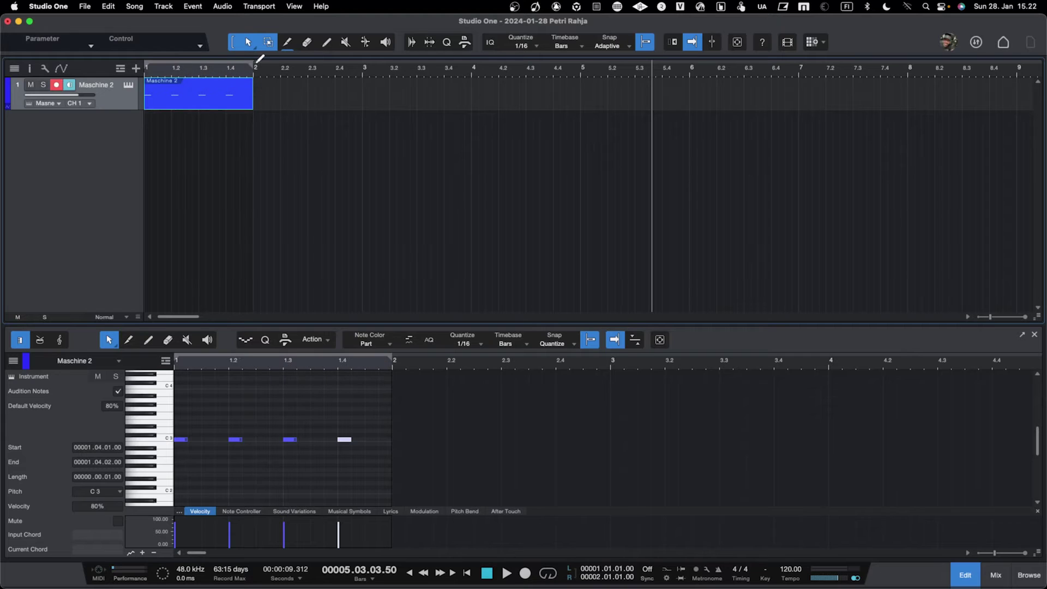
mouse_move(469, 584)
left_click(547, 573)
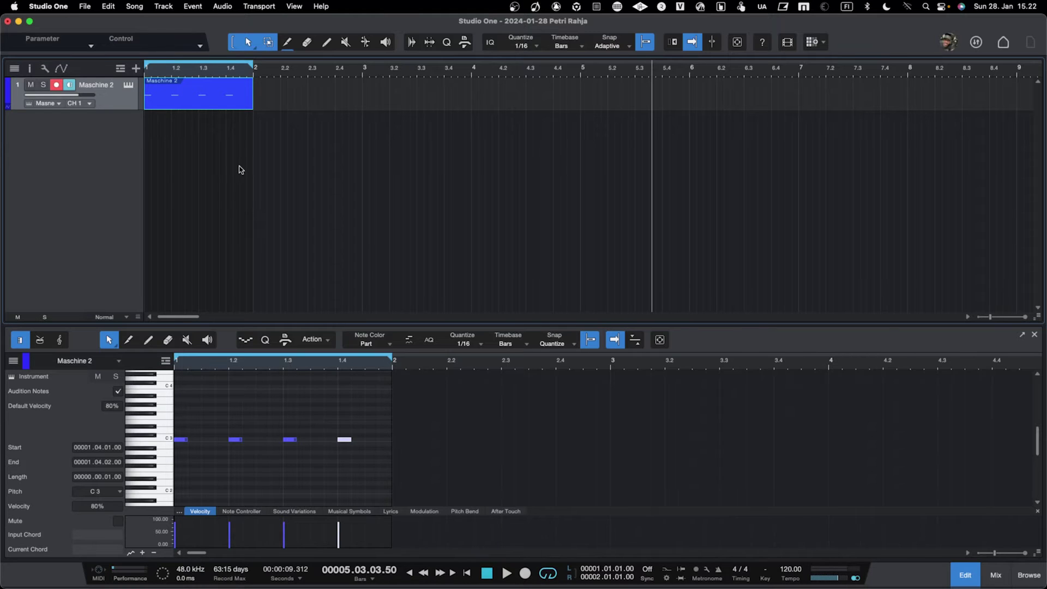
key("space")
left_click(148, 70)
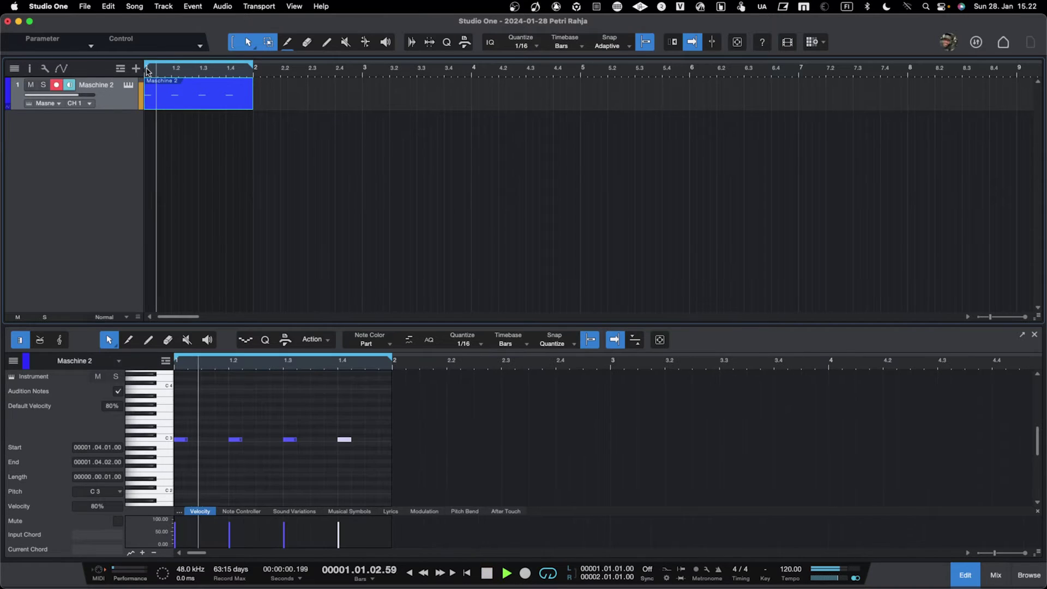
key("space")
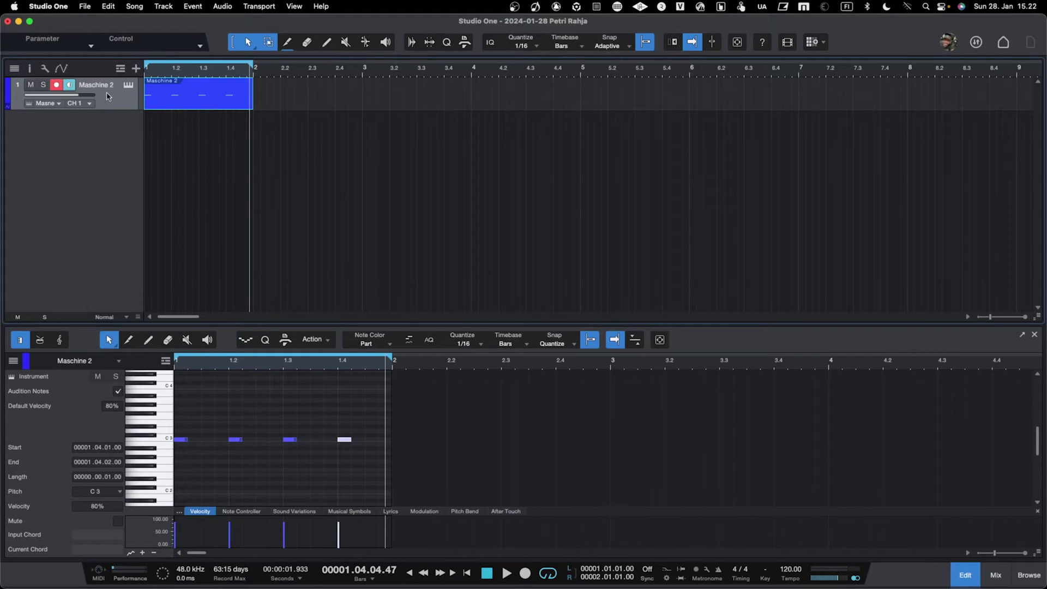
- Add two new instrument tracks below the Maschine 2 track
right_click(113, 133)
left_click(155, 180)
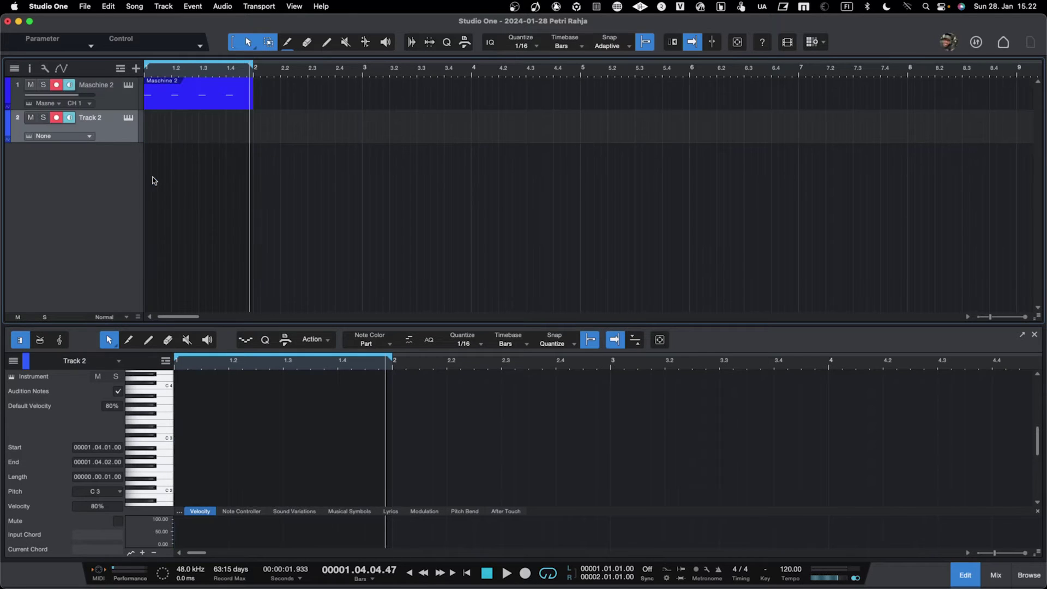
right_click(104, 166)
left_click(131, 210)
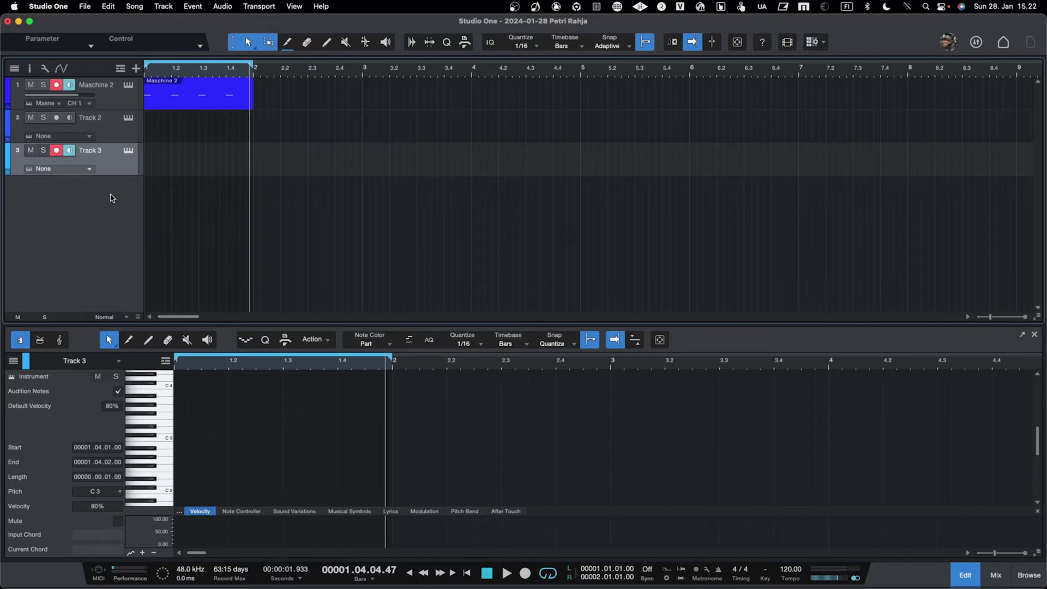
- Route Track 2 to the Maschine 2 instrument on MIDI channel 2
left_click(77, 138)
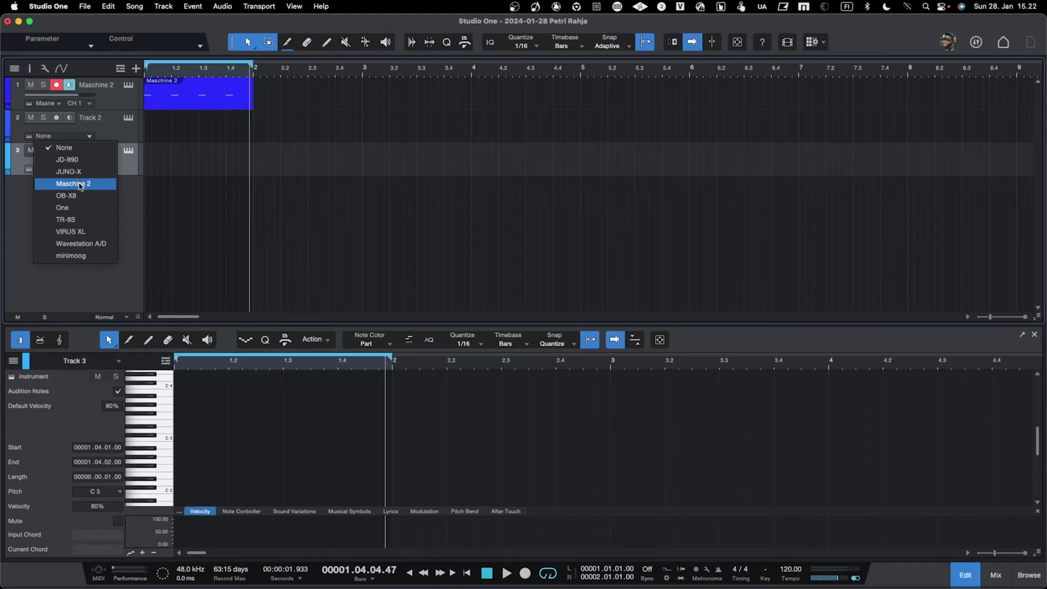
left_click(78, 183)
left_click(83, 137)
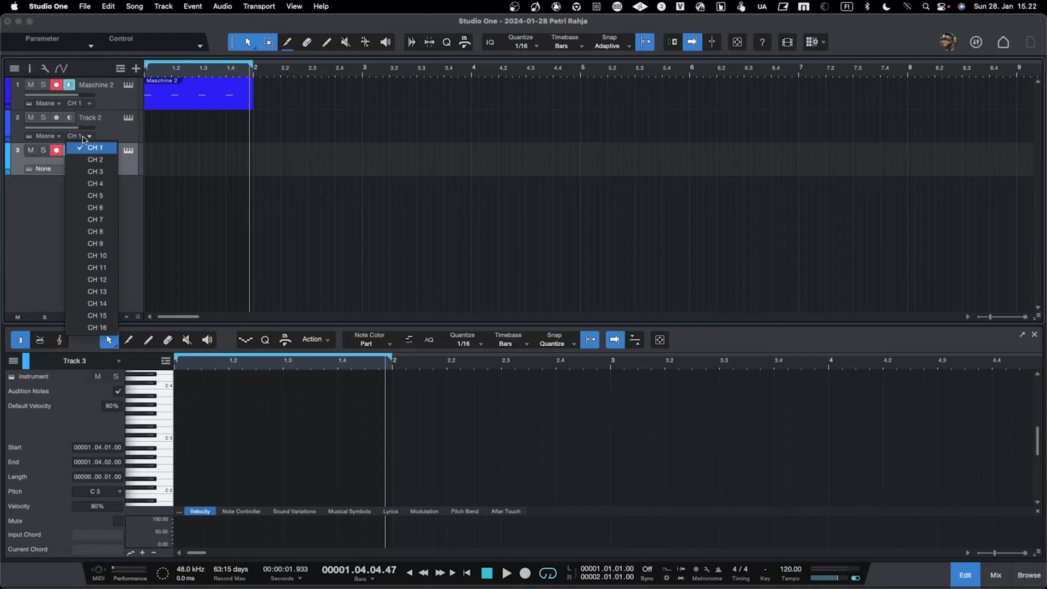
left_click(91, 161)
- Assign Track 3 to Maschine 2 with its output on MIDI channel 3
left_click(55, 169)
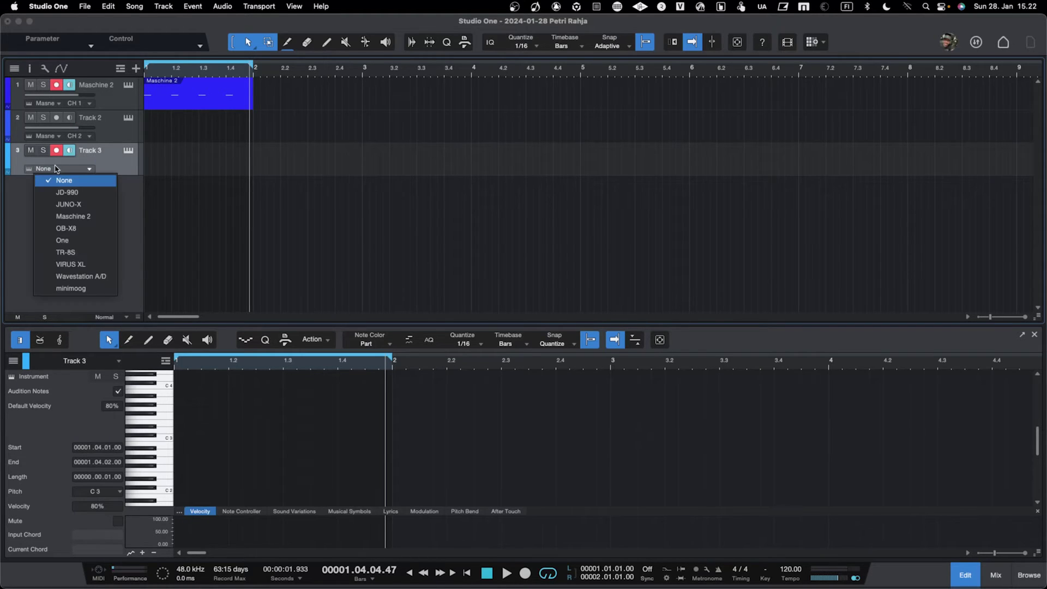
left_click(62, 215)
left_click(80, 169)
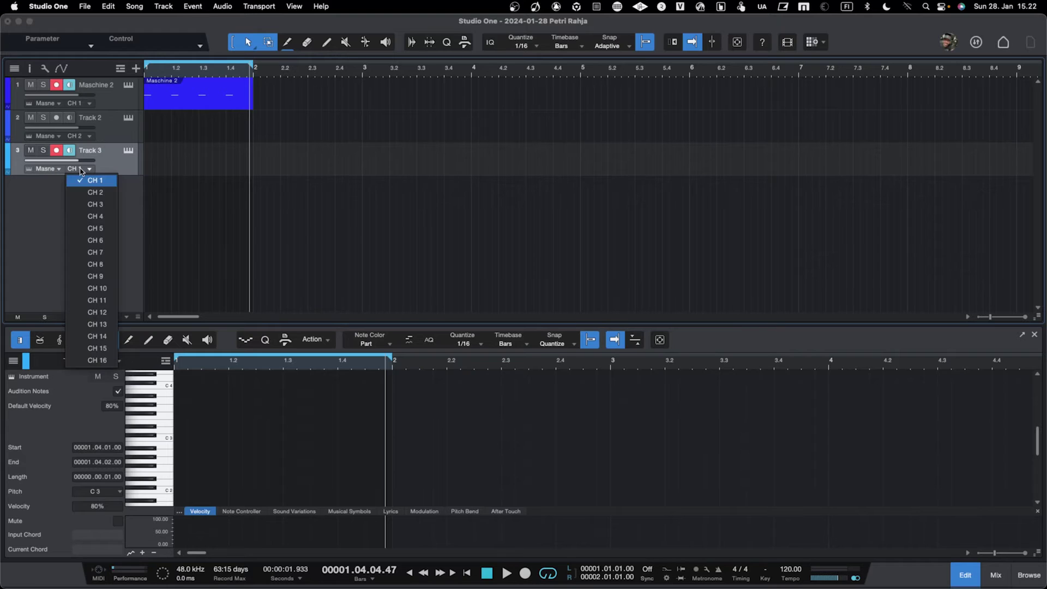
left_click(87, 205)
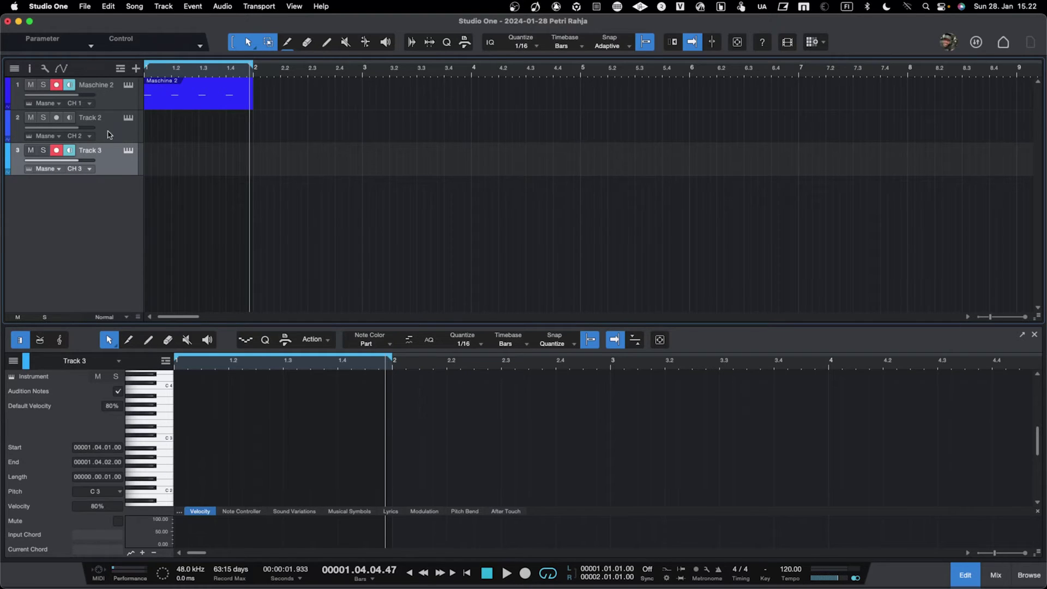
- Create a one-bar part at bar 1 on Track 2 and place C 3 notes on beats 2 and 4
left_click(109, 134)
left_click(114, 165)
double_click(151, 137)
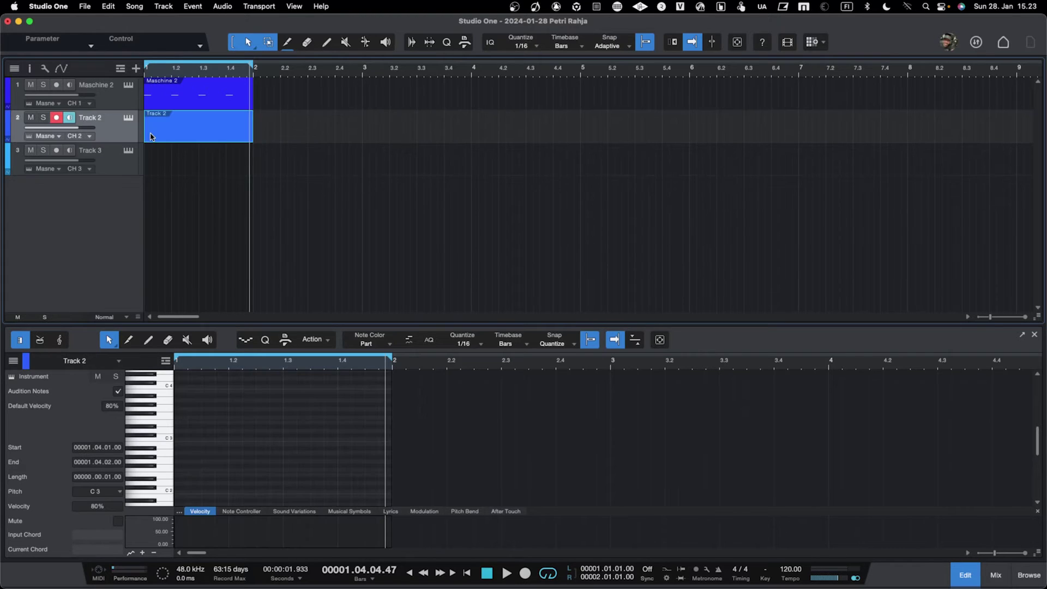
left_click(233, 441)
left_click(235, 440)
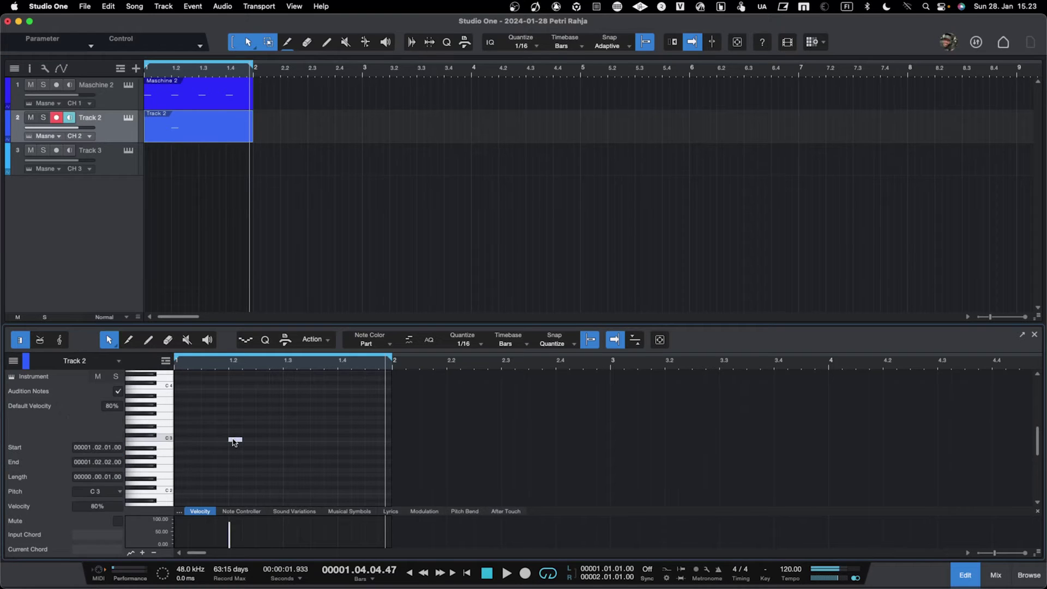
left_click(344, 440)
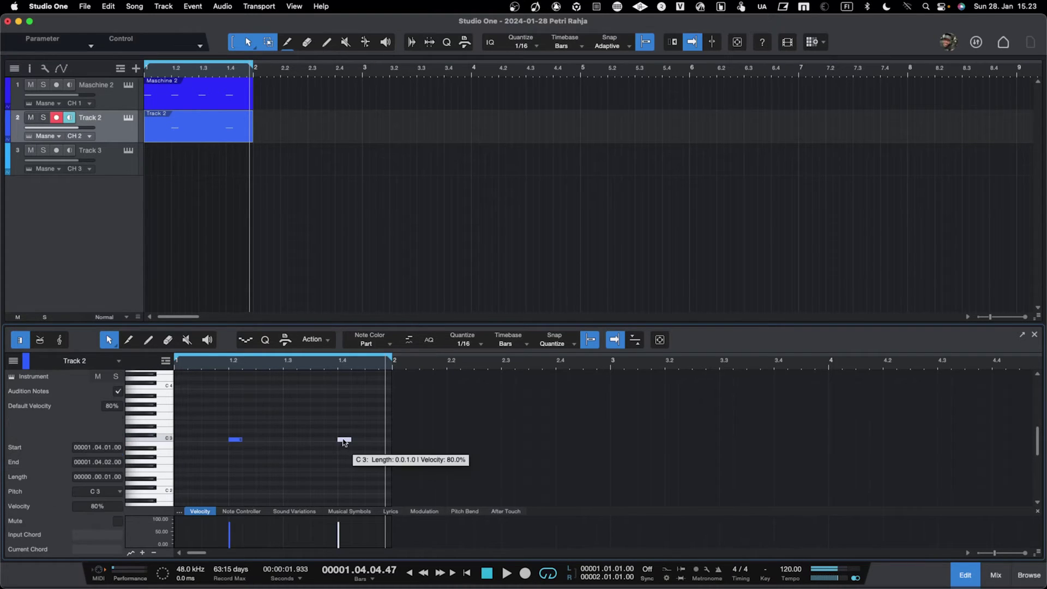
- Create a one-bar part at bar 1 on Track 3 and fill beats 1 and 2 with consecutive 1/16 C 3 notes
double_click(160, 162)
left_click(180, 439)
left_click(191, 439)
left_click(206, 439)
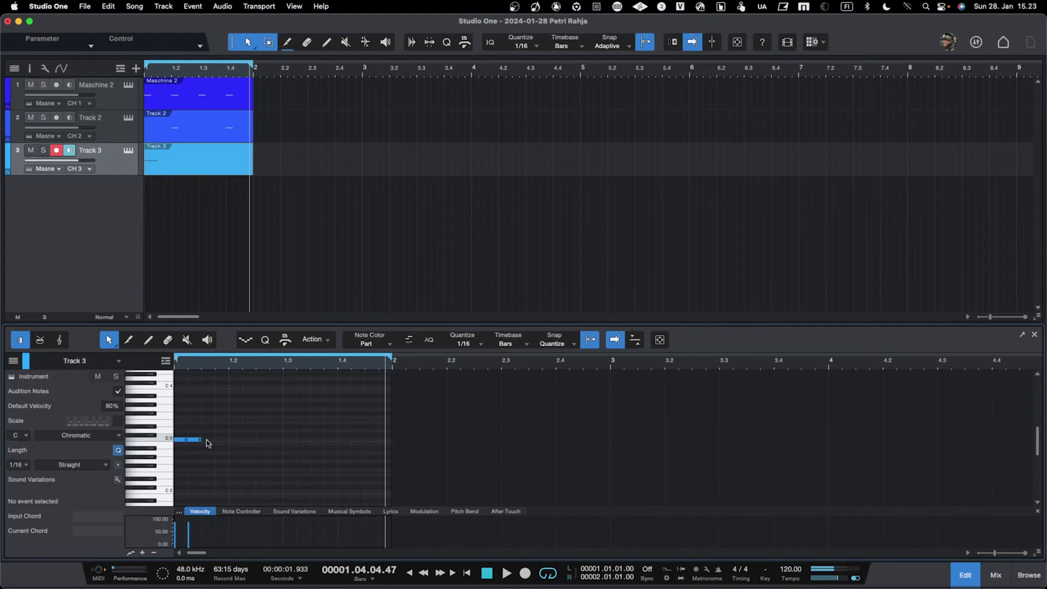
left_click(222, 439)
left_click(236, 440)
left_click(249, 439)
left_click(264, 440)
left_click(277, 439)
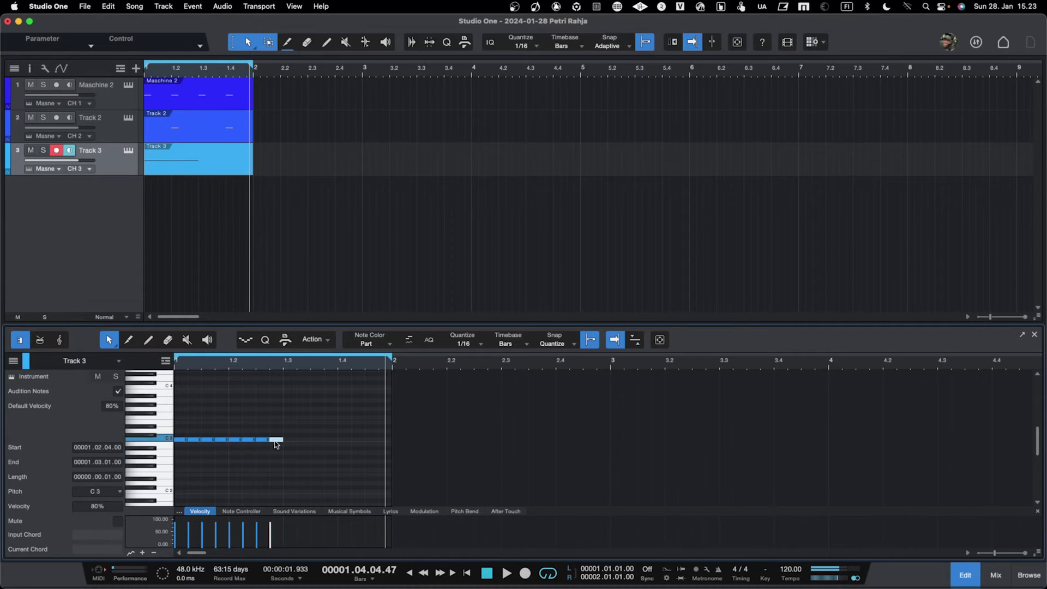
- Add a short melodic line across beats 3 and 4 of the Track 3 part, rising to G 3 and ending on C 3
left_click(287, 430)
left_click(315, 421)
left_click(343, 418)
left_click(357, 409)
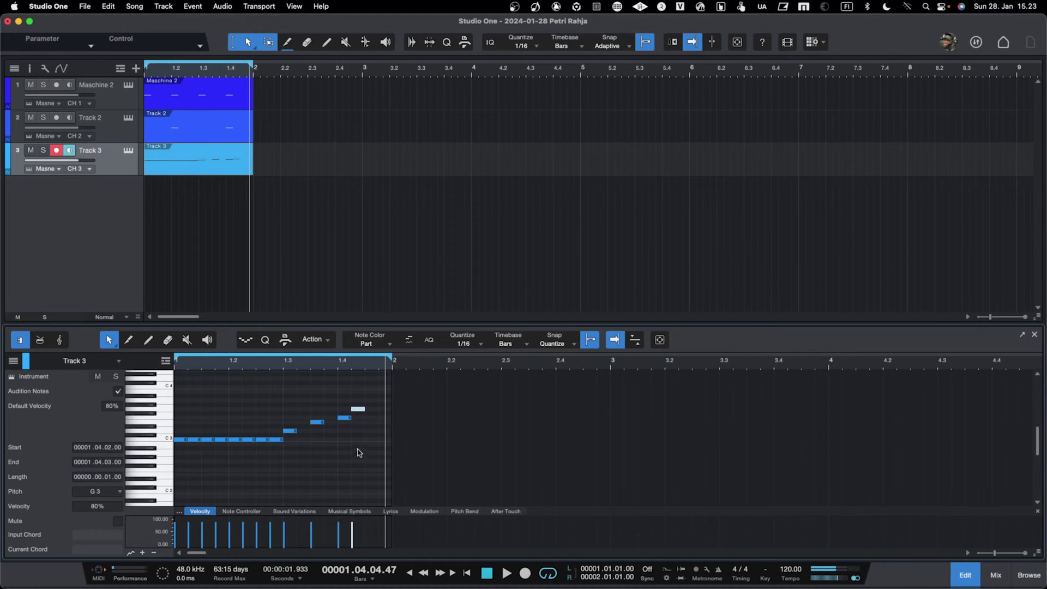
left_click(374, 435)
left_click(373, 431)
left_click(383, 440)
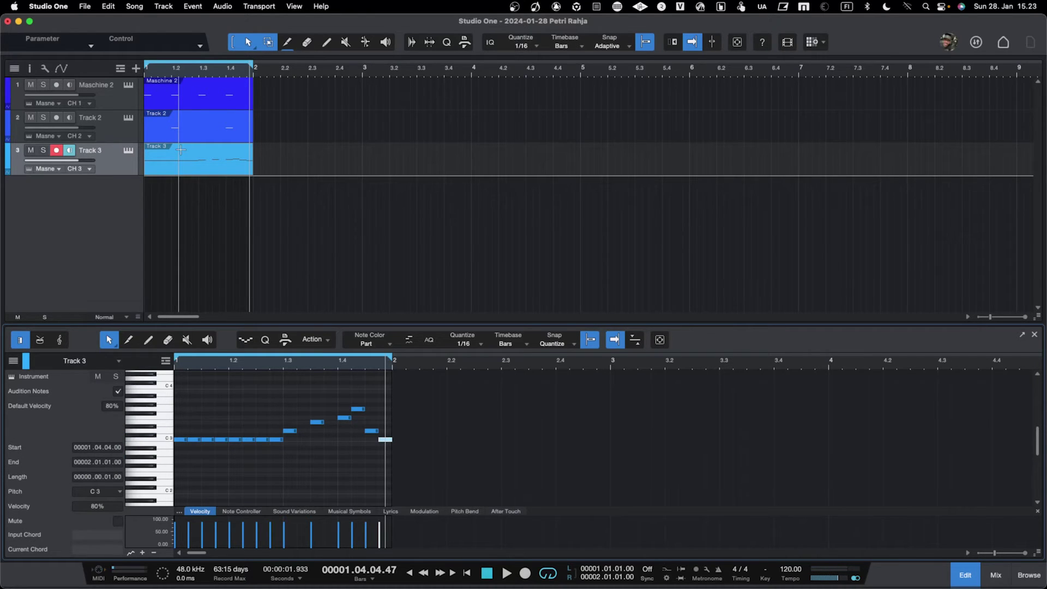
- Play the one-bar loop twice to hear the three parts together, stopping playback each time
key("space")
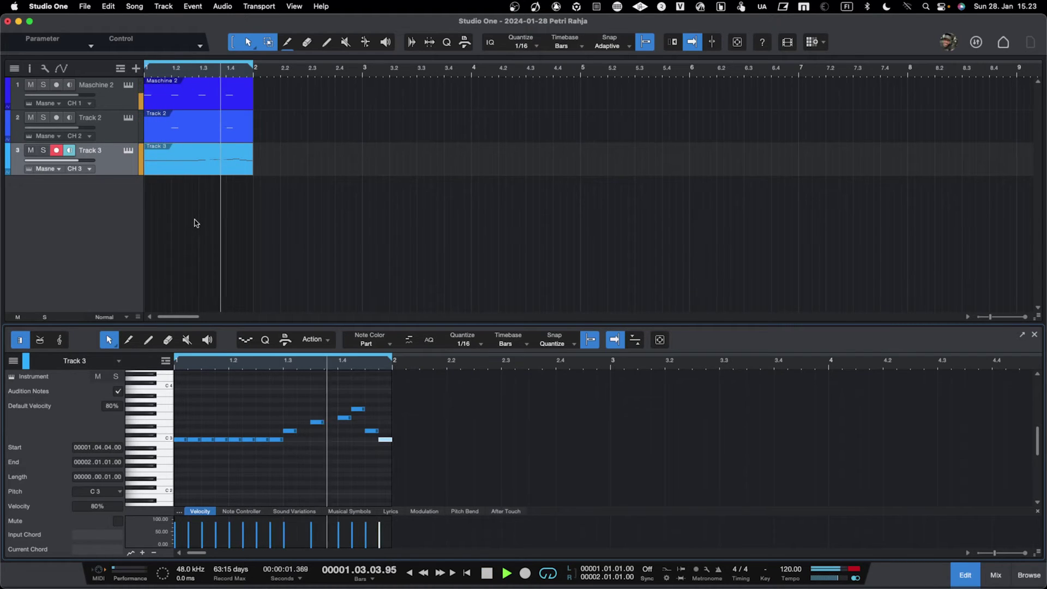
key("space")
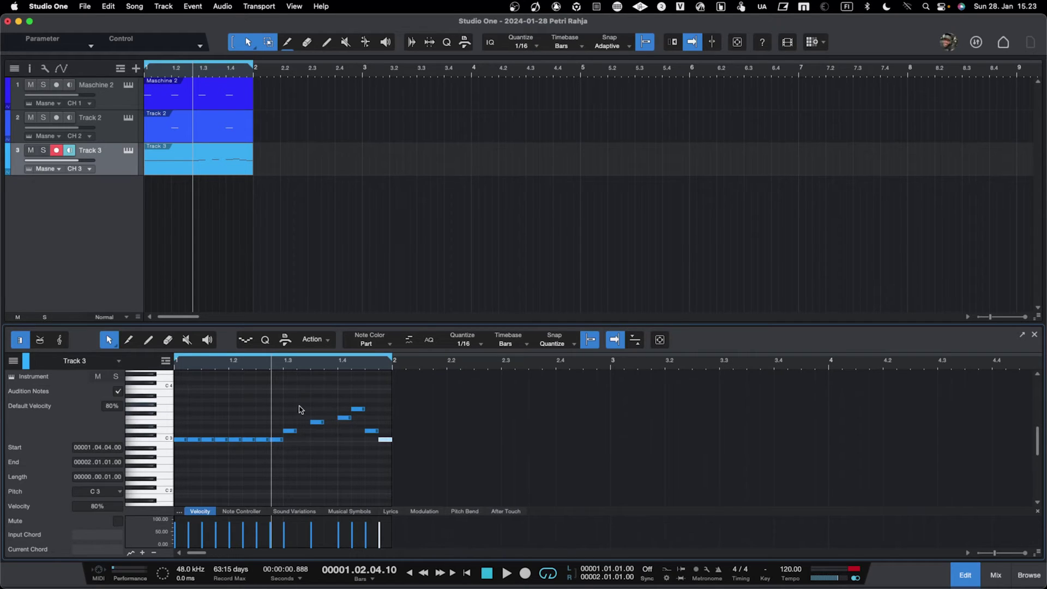
key("space")
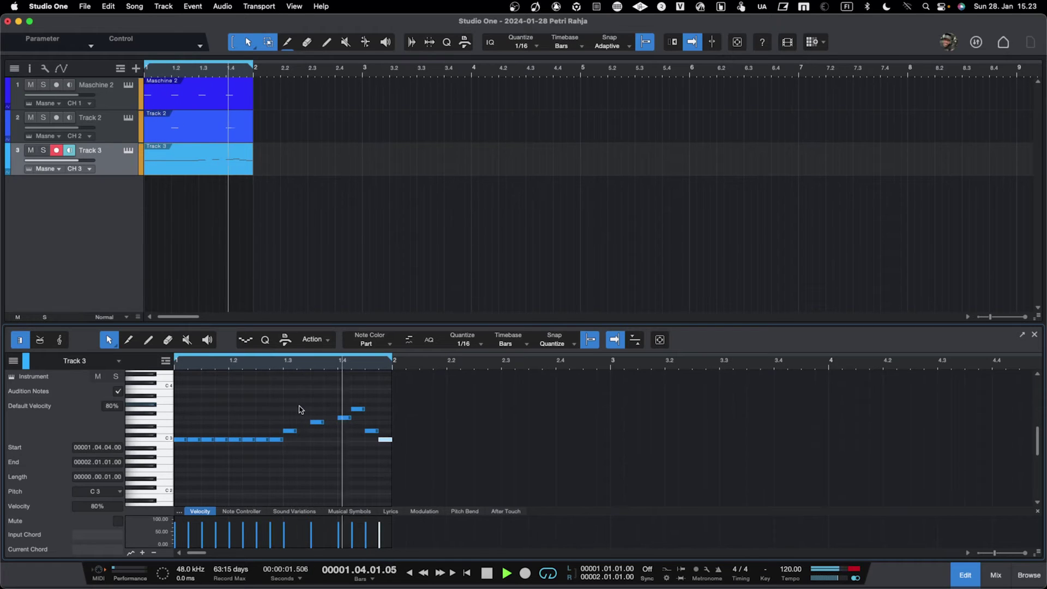
key("space")
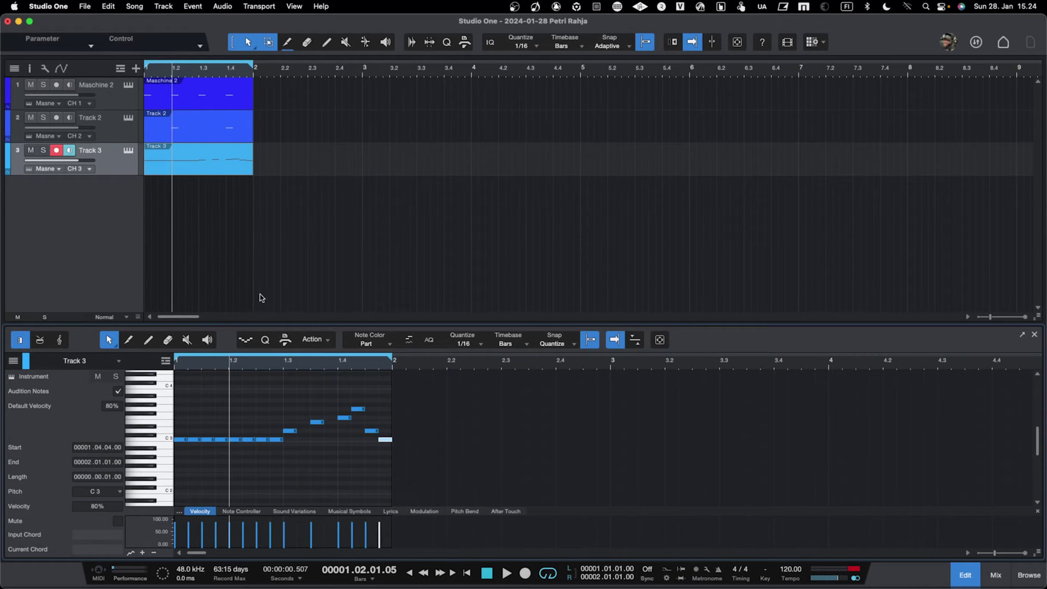
- Show the mixer and select each of the three tracks to check which output channel it is linked to
key("F2")
key("F3")
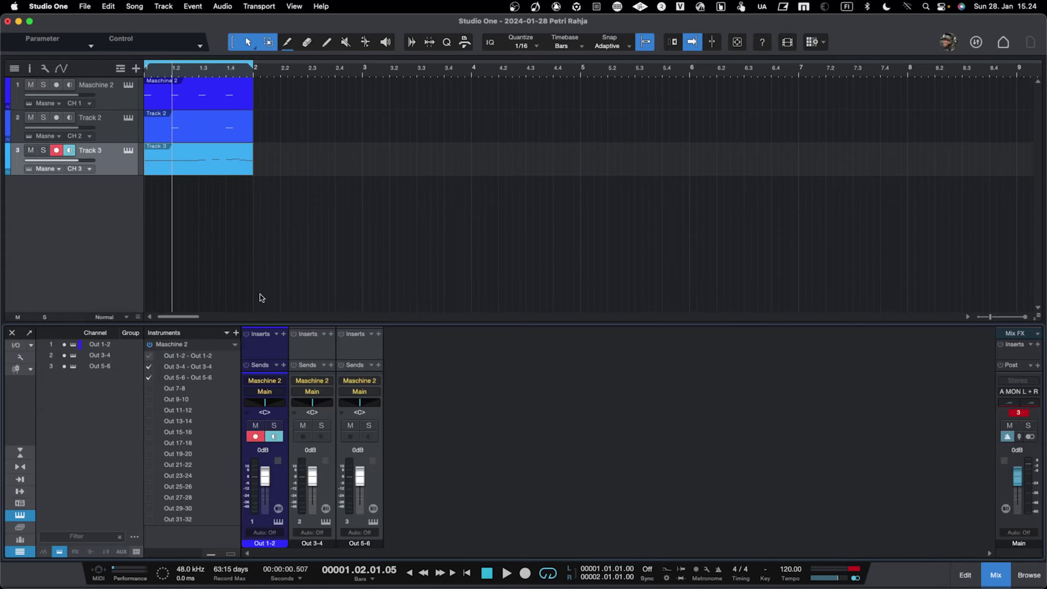
left_click(105, 92)
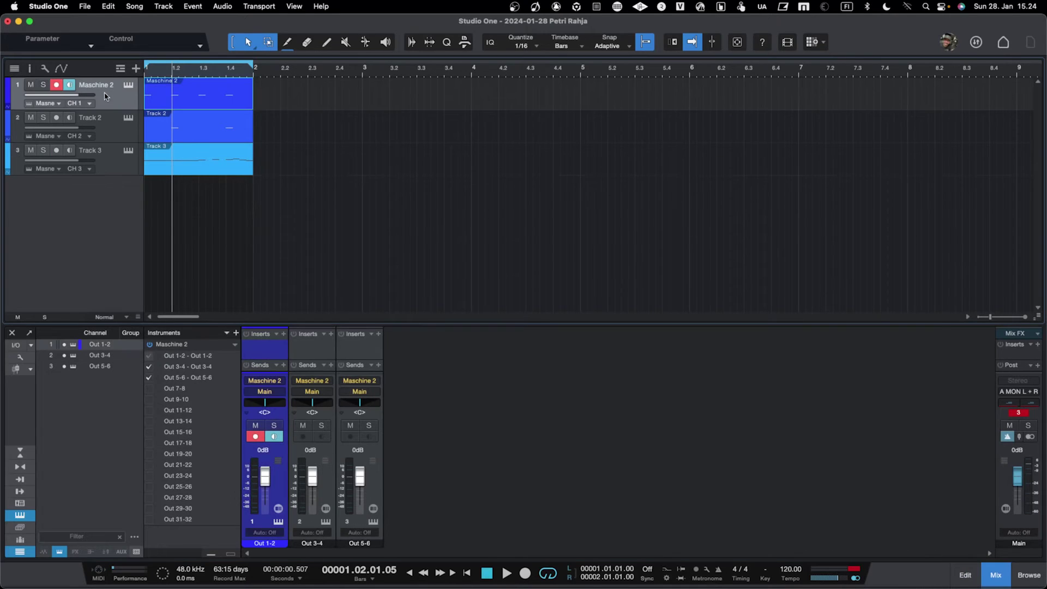
left_click(109, 128)
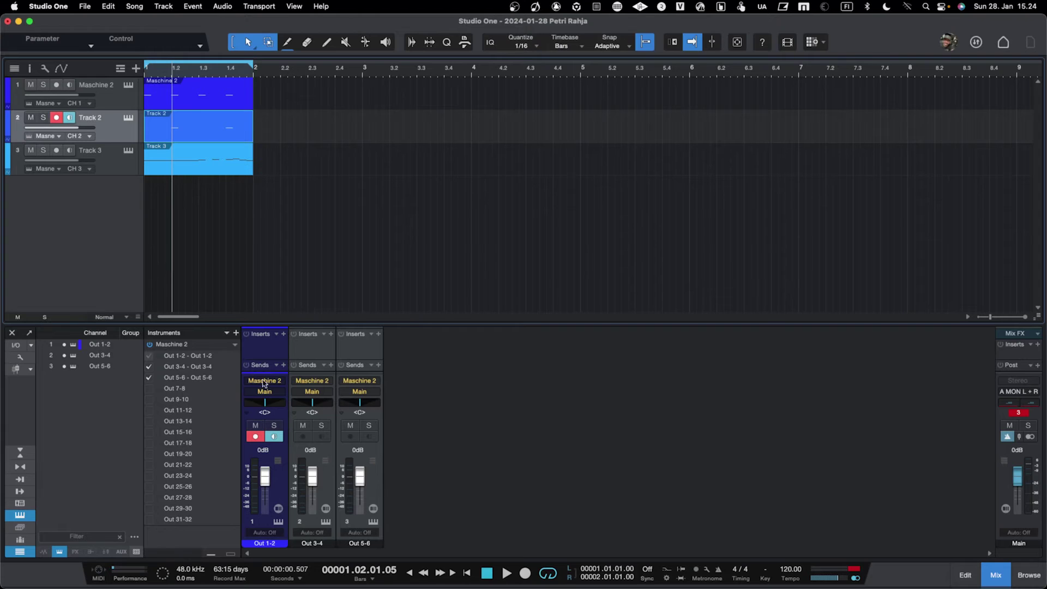
left_click(123, 166)
left_click(114, 104)
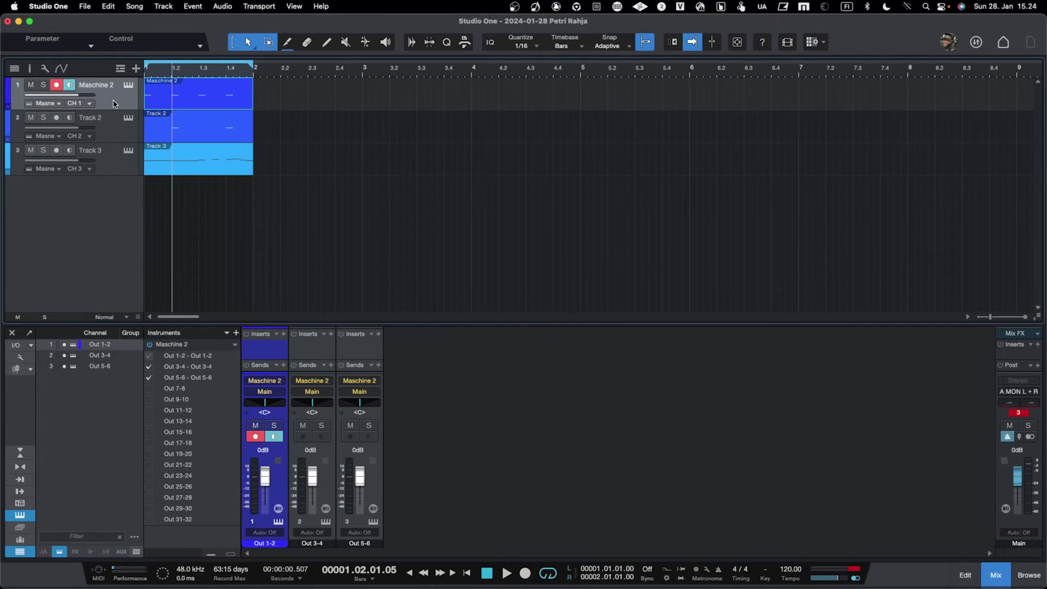
- Show the track inspector and compare the settings of the Maschine 2 track and Track 2
left_click(31, 69)
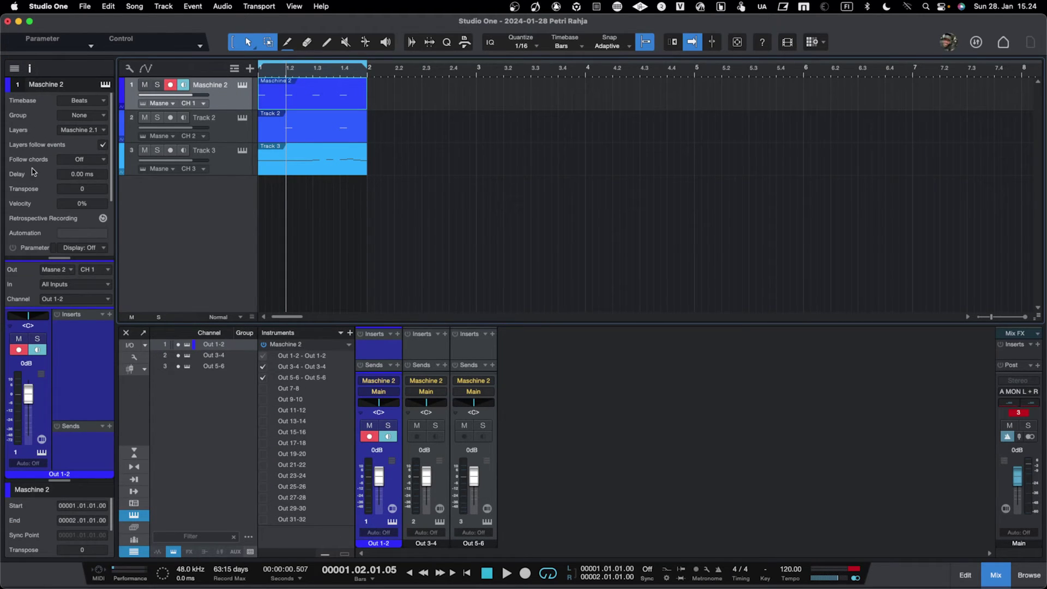
scroll(34, 172, "down", 2)
scroll(34, 172, "up", 2)
left_click(246, 134)
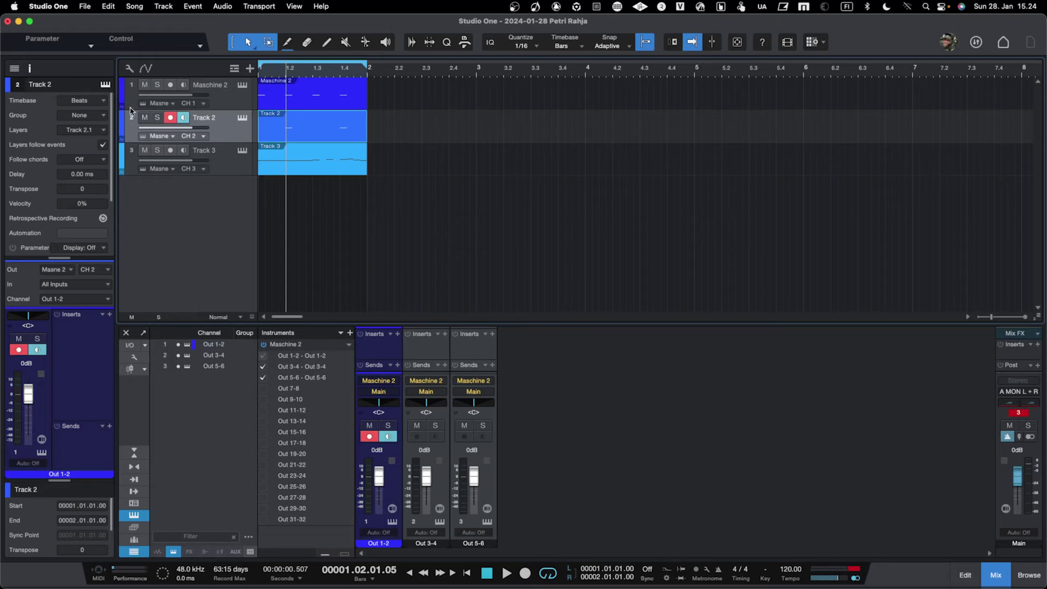
left_click(238, 101)
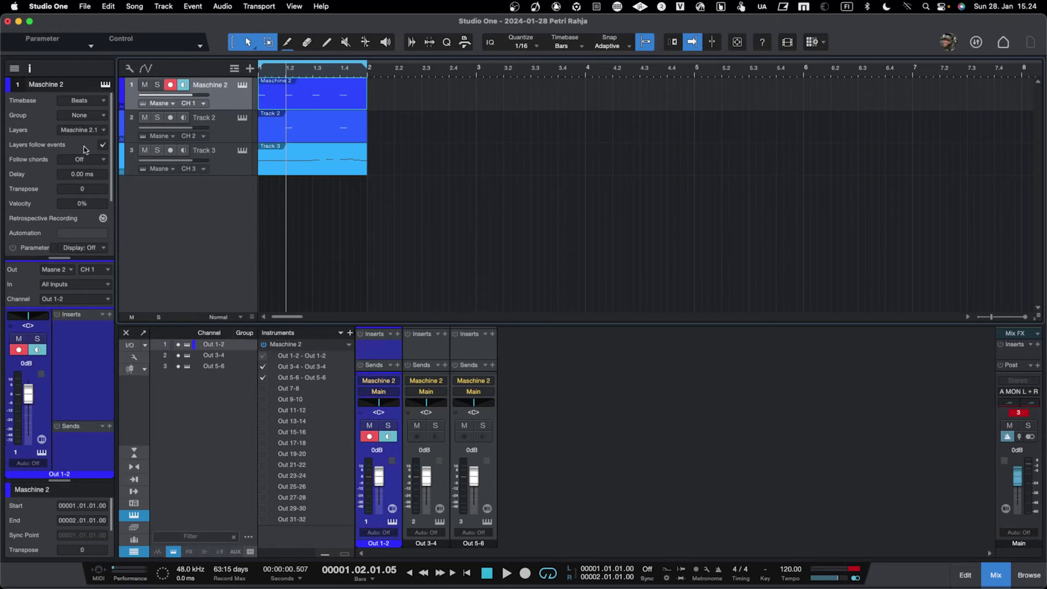
left_click(223, 127)
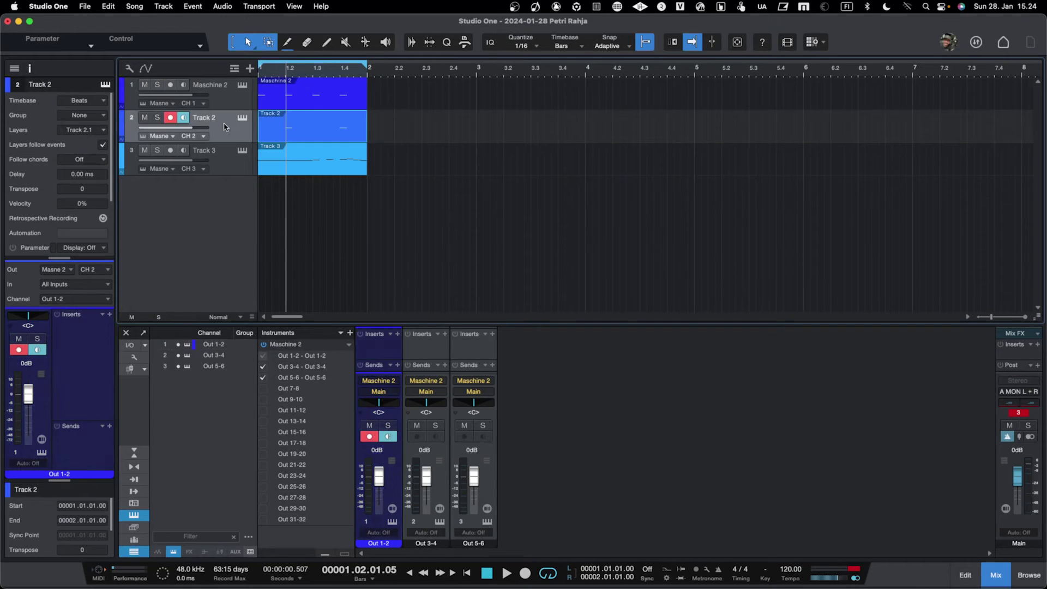
- Enlarge the inspector's channel section and set Track 2's channel to Out 3-4
left_click(78, 131)
left_click(77, 132)
scroll(37, 163, "down", 5)
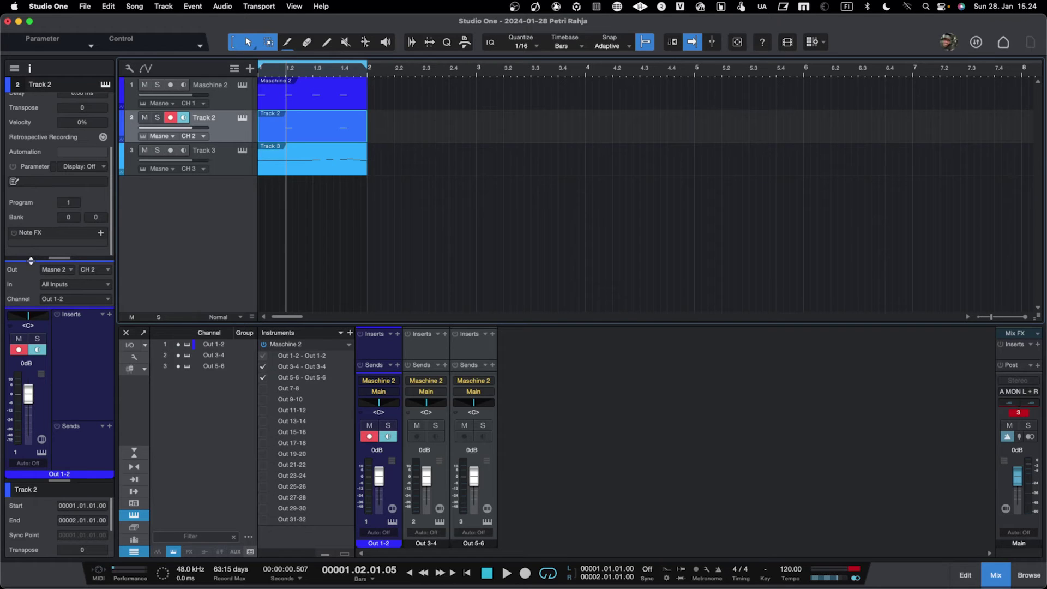
left_click_drag(30, 260, 38, 224)
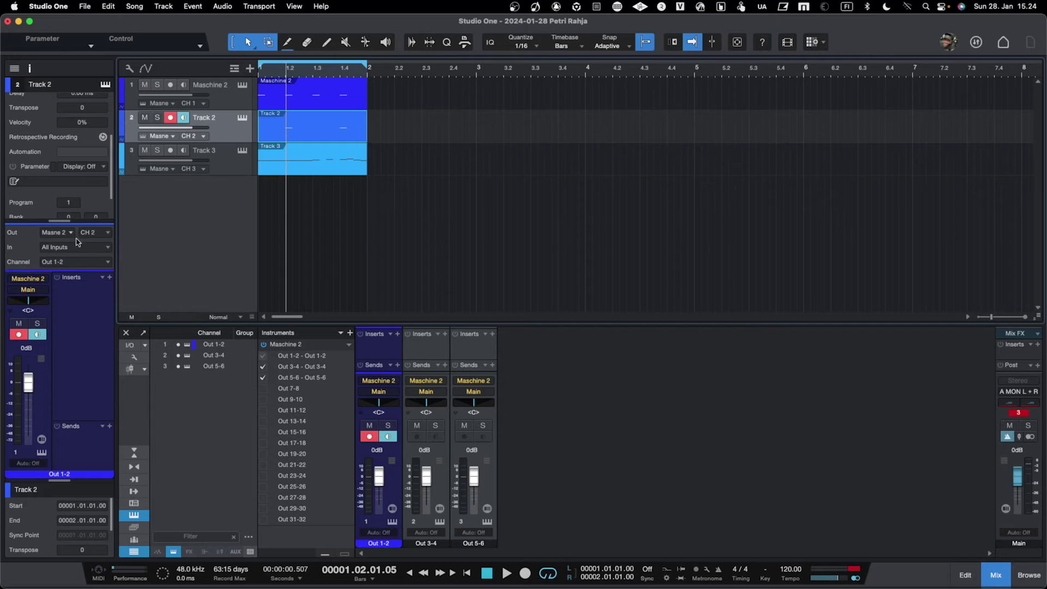
left_click(222, 98)
left_click(220, 126)
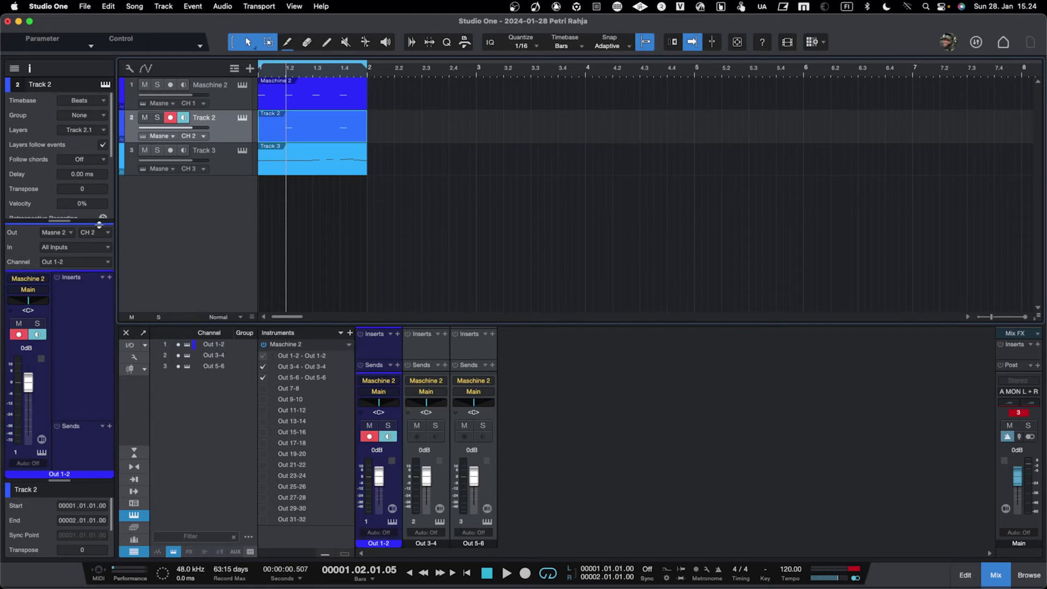
left_click(69, 266)
left_click(70, 295)
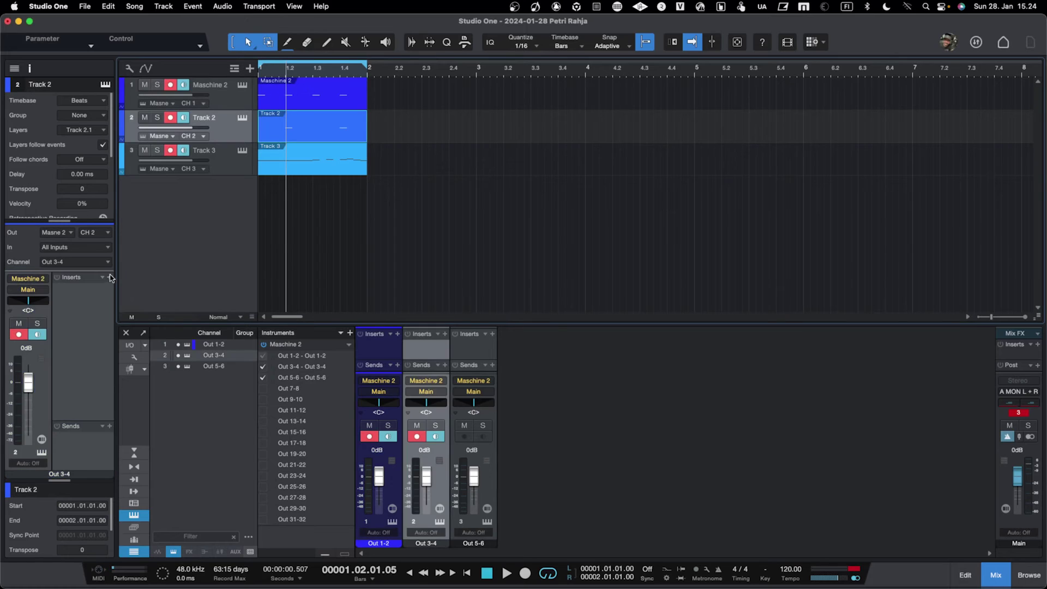
- Set Track 3's channel to Out 5-6 in the track inspector
left_click(227, 167)
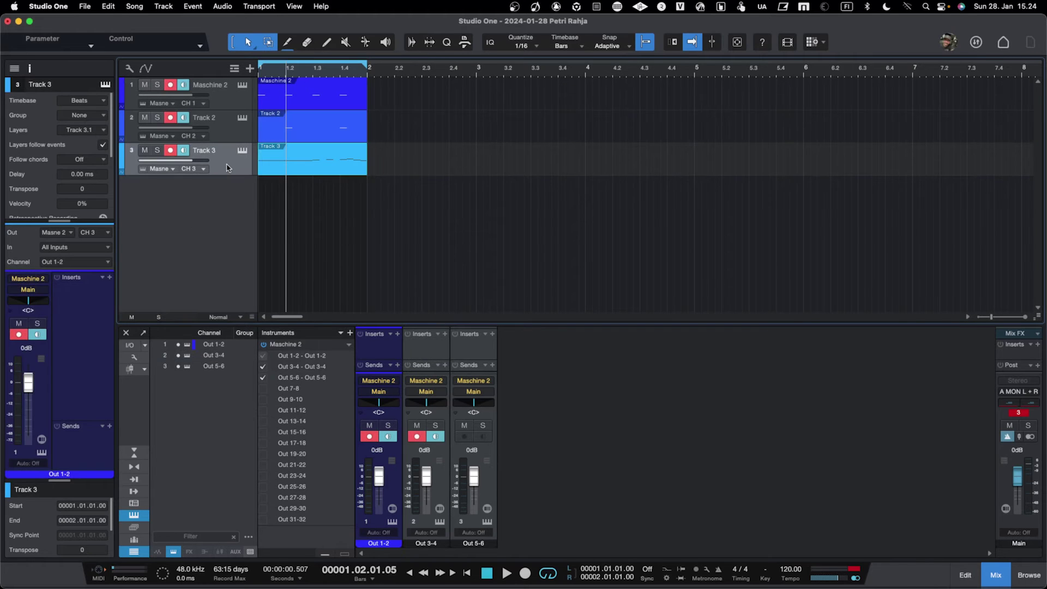
left_click(71, 266)
left_click(69, 313)
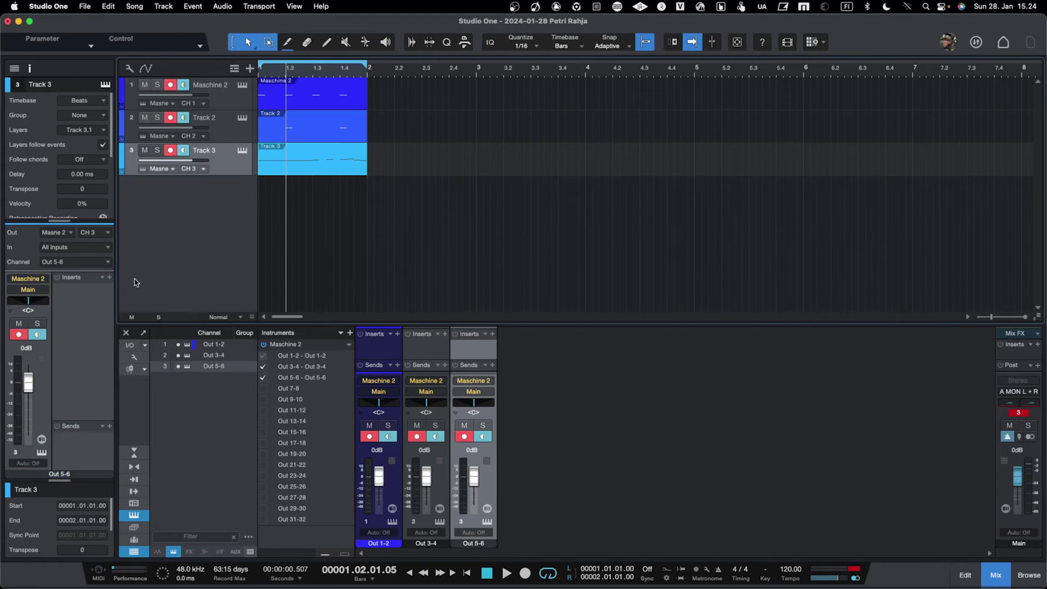
- Select each track to check its linked mixer channel, and hide the instruments list in the mixer
left_click(224, 129)
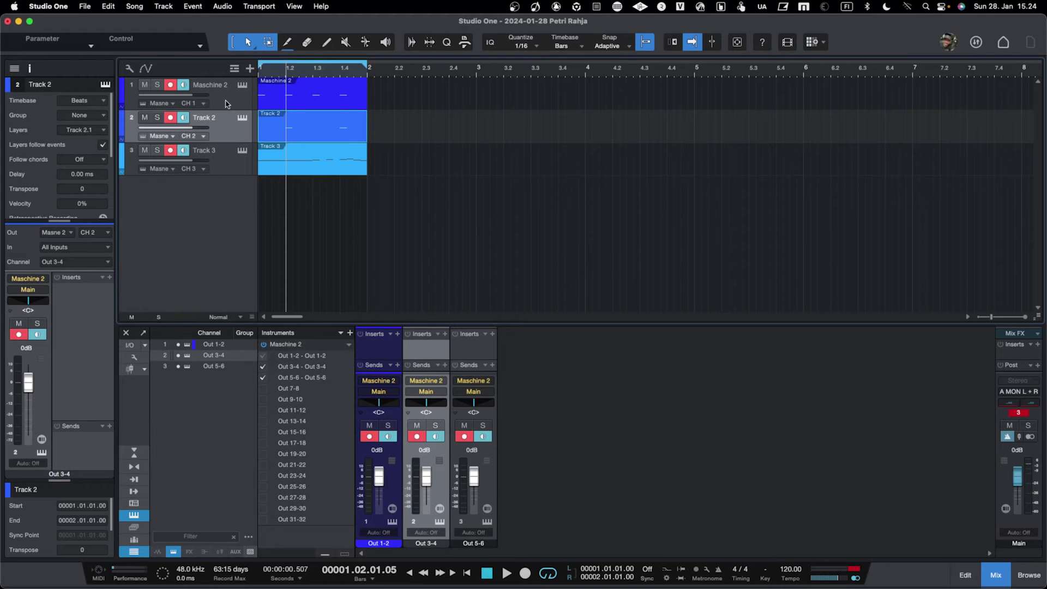
left_click(226, 103)
left_click(227, 134)
left_click(223, 157)
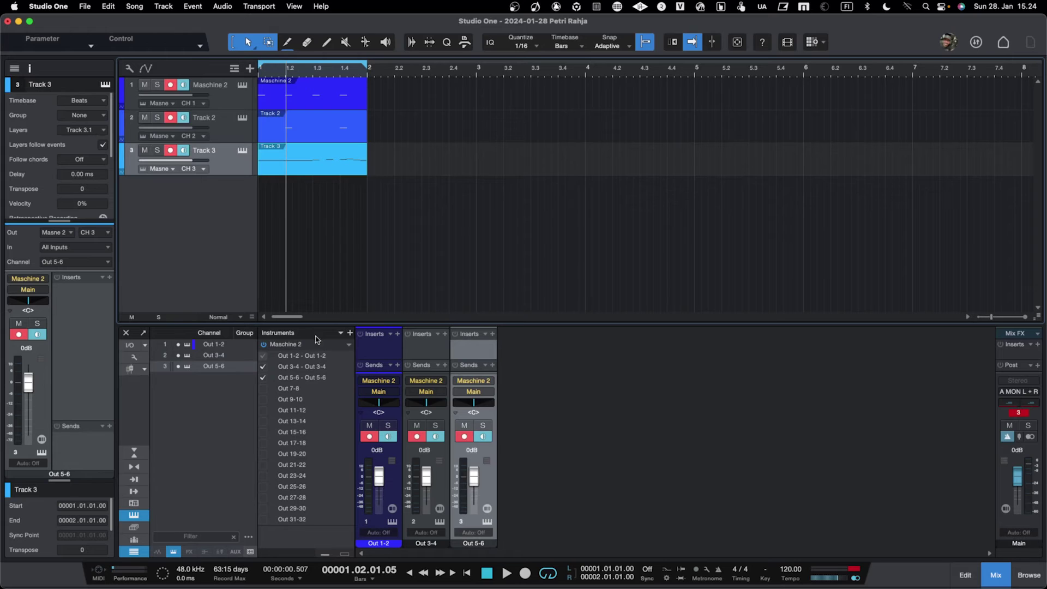
left_click(134, 515)
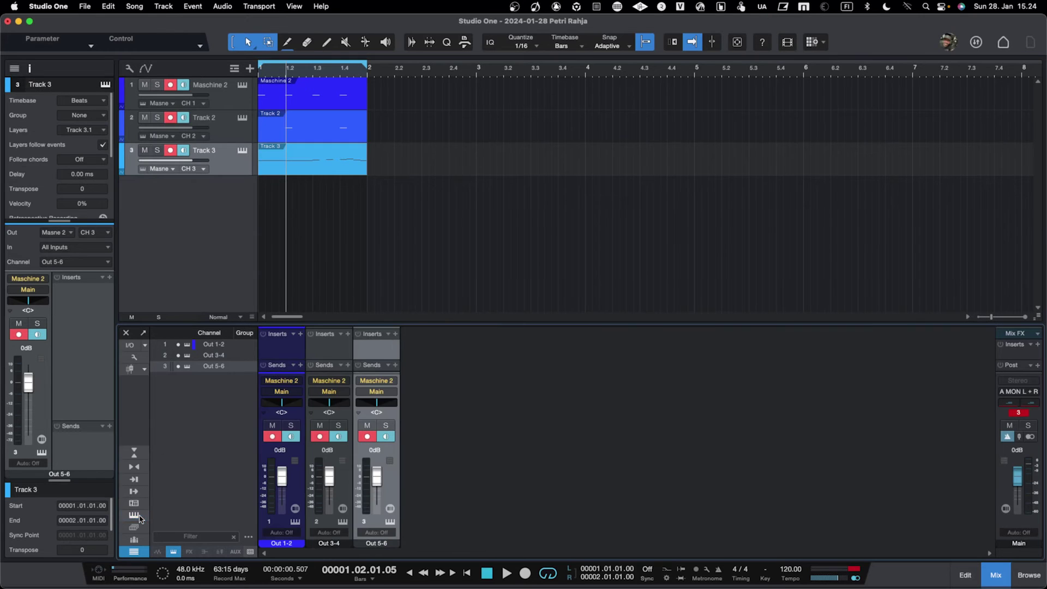
- Select the three tracks in turn and examine which mixer channel is highlighted for each
left_click(235, 125)
left_click(231, 103)
left_click(230, 132)
left_click(229, 165)
left_click(230, 141)
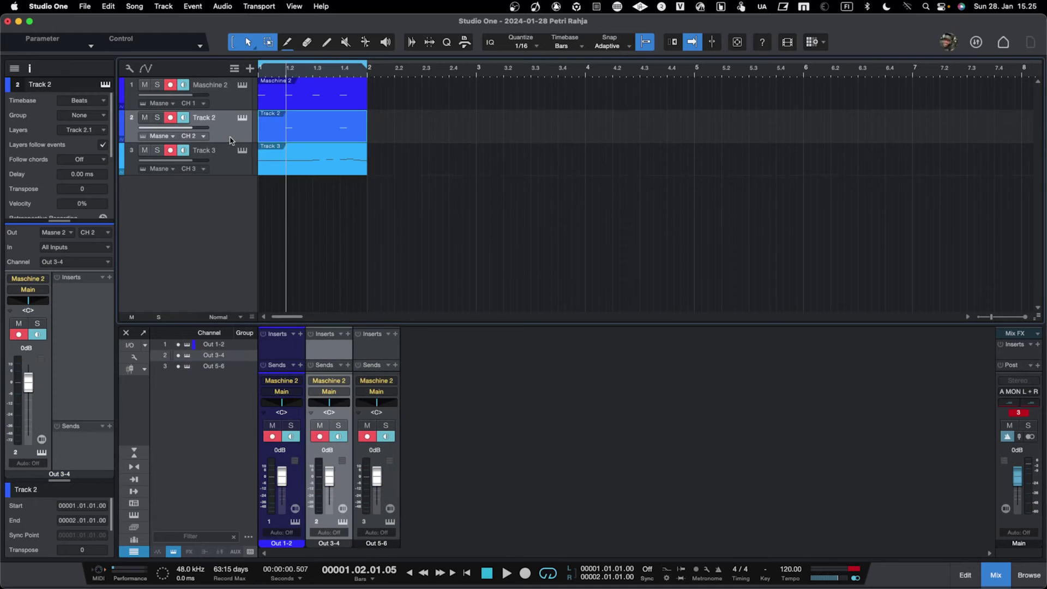
left_click(231, 100)
left_click(233, 134)
left_click(230, 164)
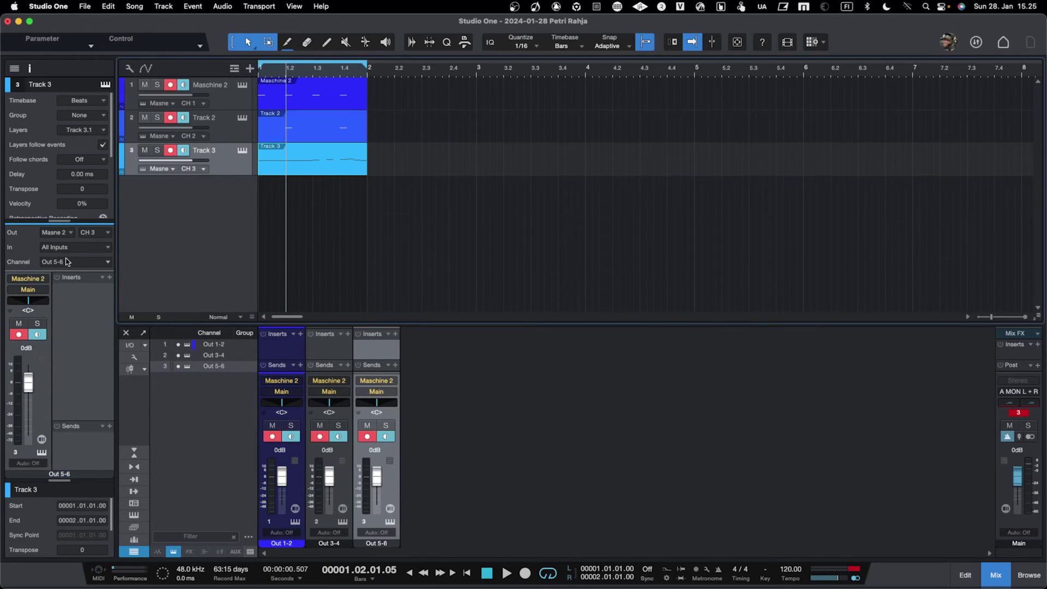
- Shrink the inspector's channel section slightly and watch the Track 2 and Track 3 channel meters while the loop plays
left_click_drag(59, 220, 59, 237)
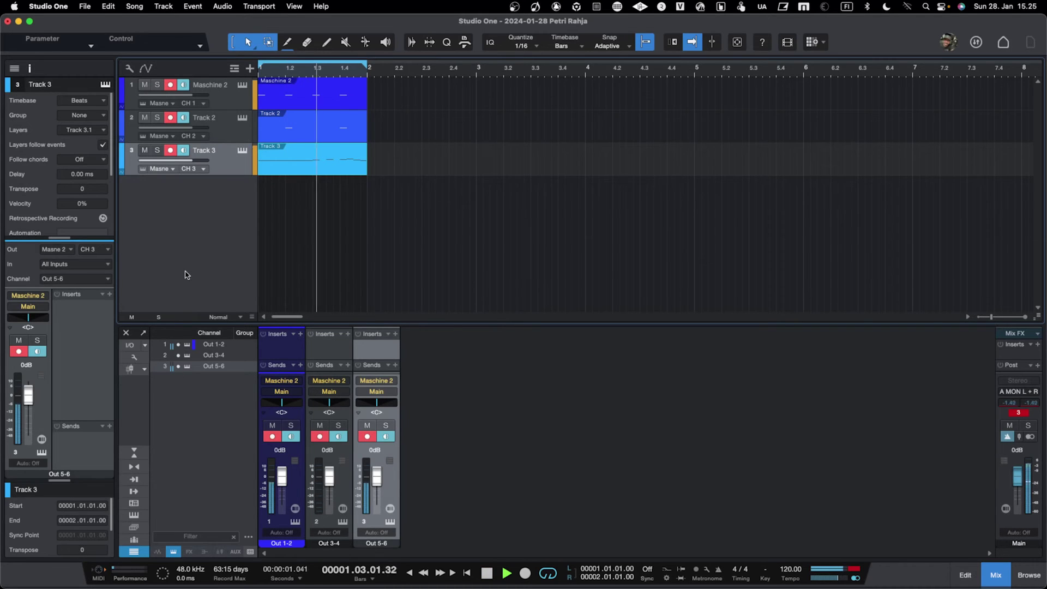
left_click(235, 135)
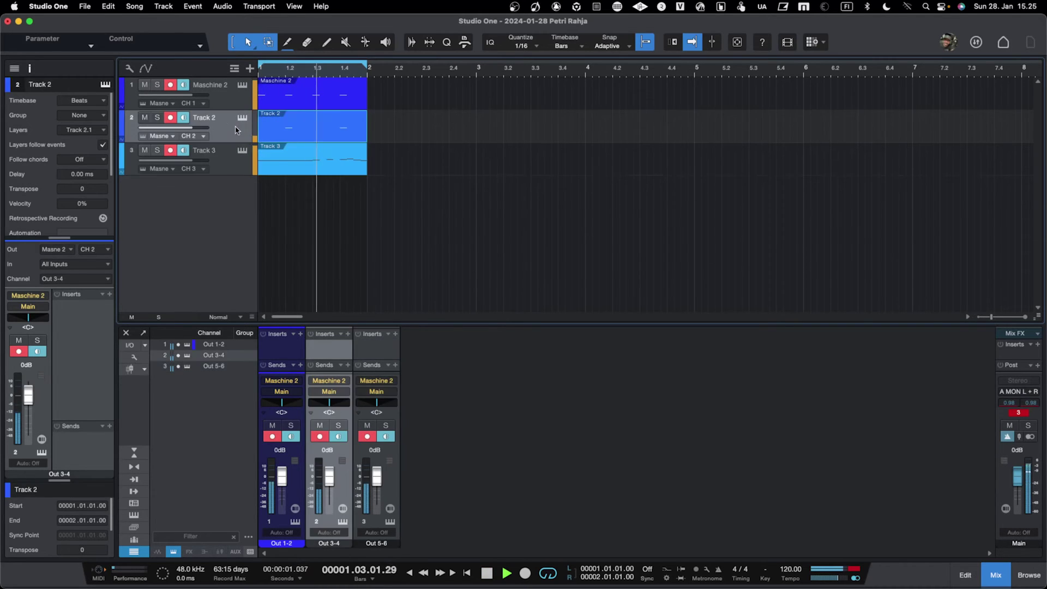
left_click(233, 164)
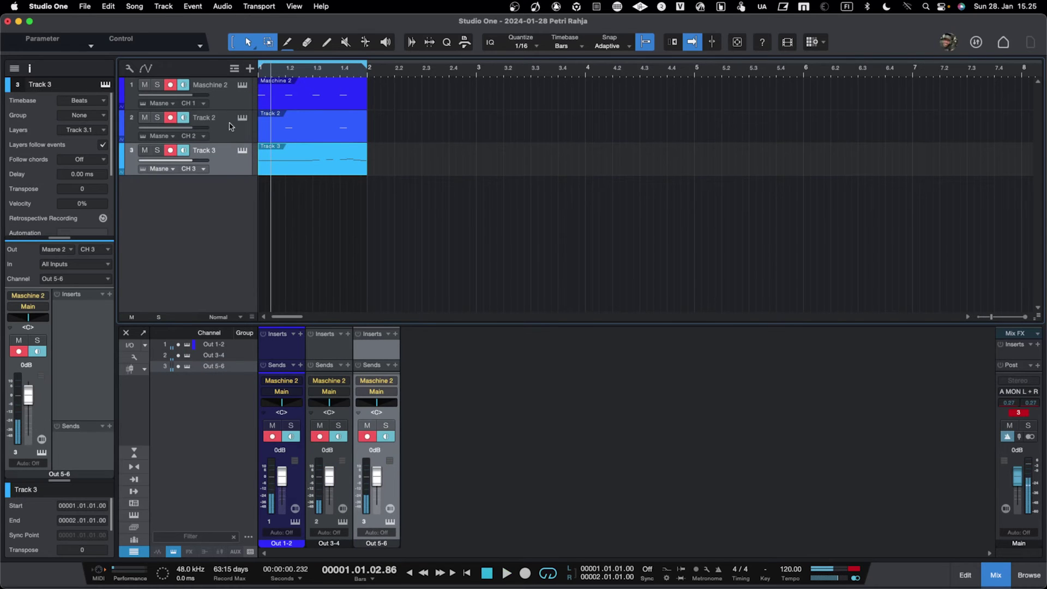
- Select all three Maschine tracks and set their colour to red
left_click(130, 94)
left_click(132, 166, "shift")
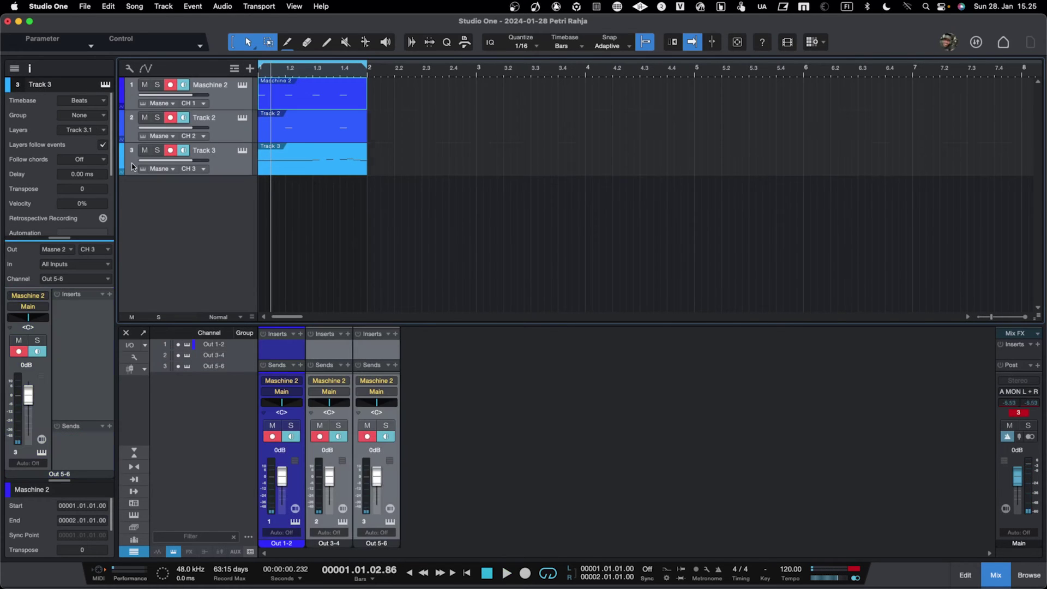
left_click(124, 161)
left_click(313, 182)
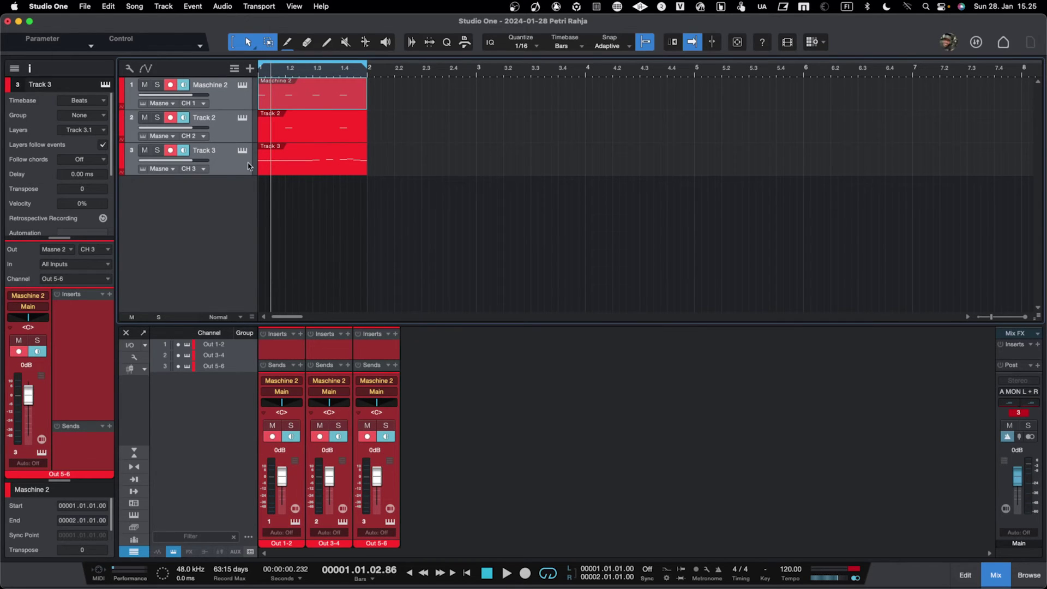
- Add a bus for the three selected channels
right_click(223, 96)
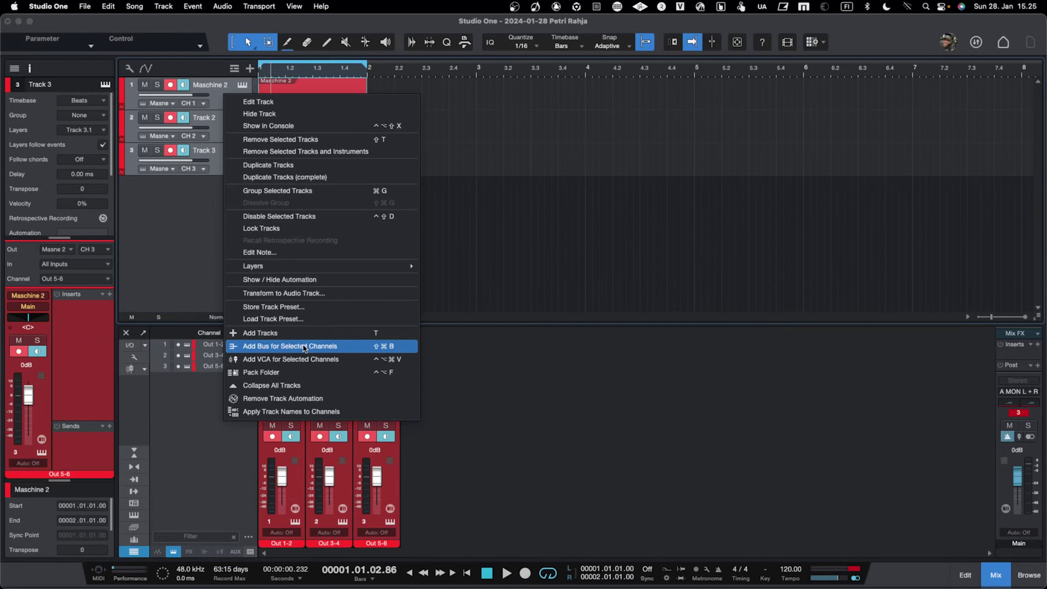
left_click(304, 347)
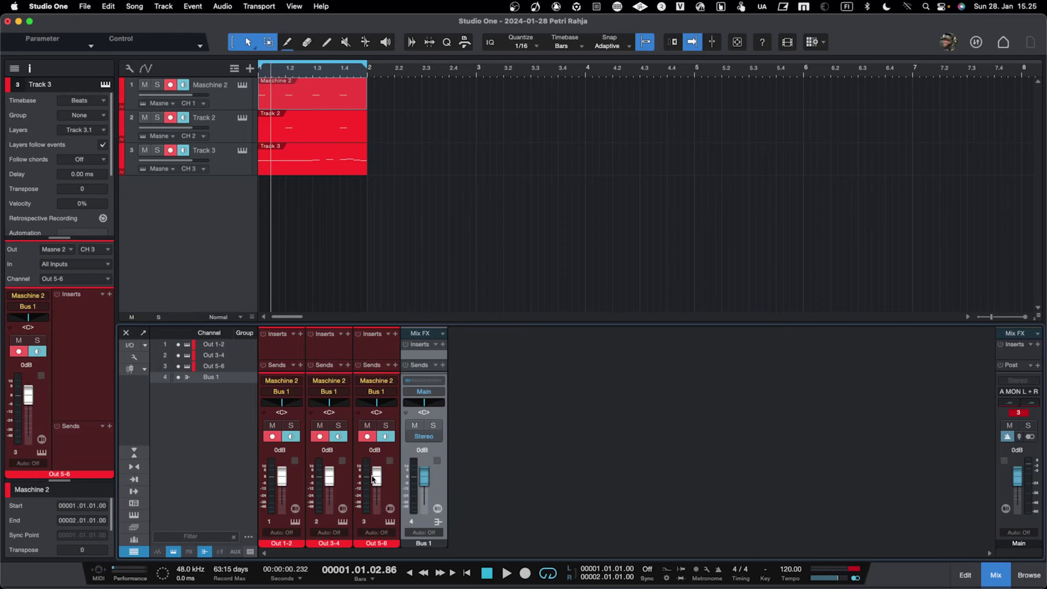
- Undo the addition of the bus for the three Maschine channels
right_click(435, 485)
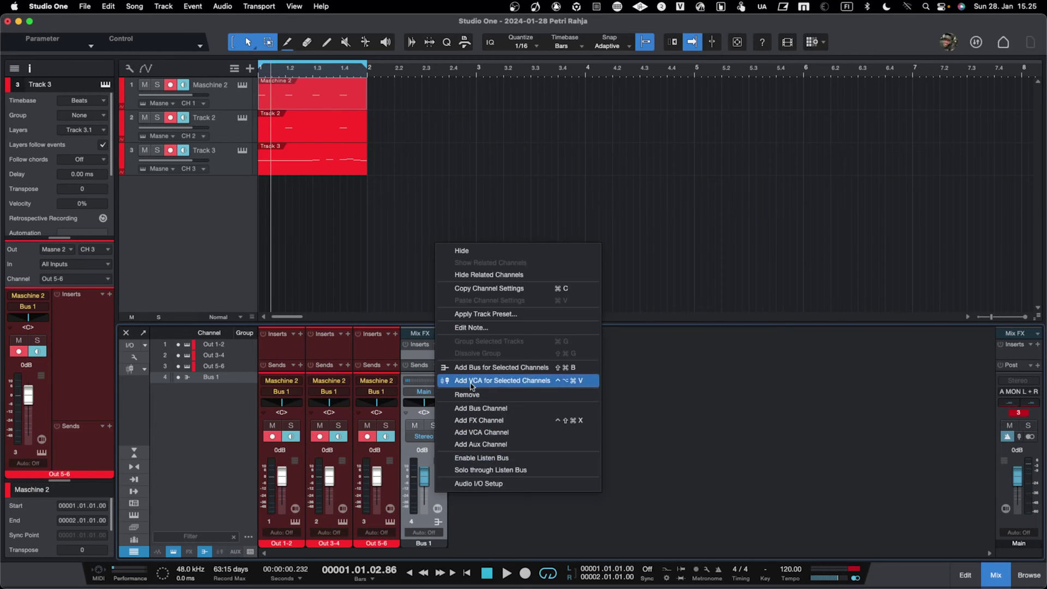
left_click(388, 222)
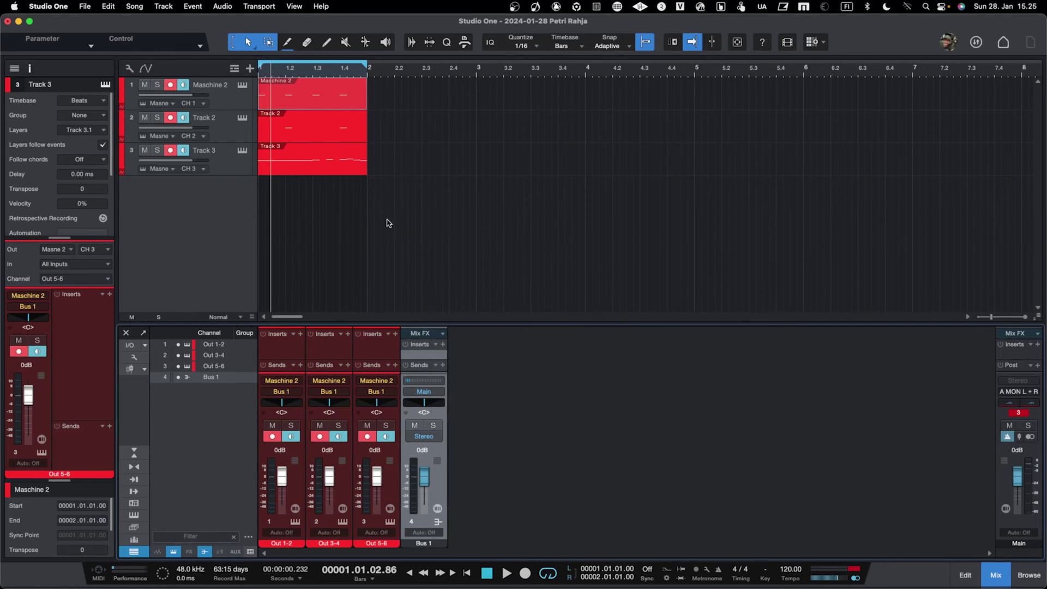
key("super+z")
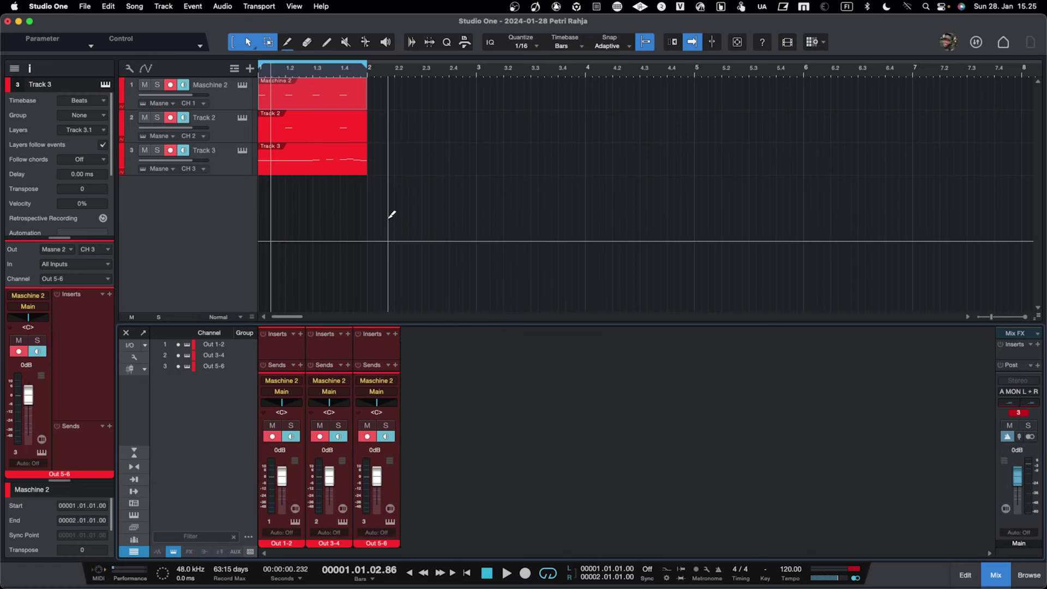
- Pack the three Maschine tracks into a folder
right_click(231, 94)
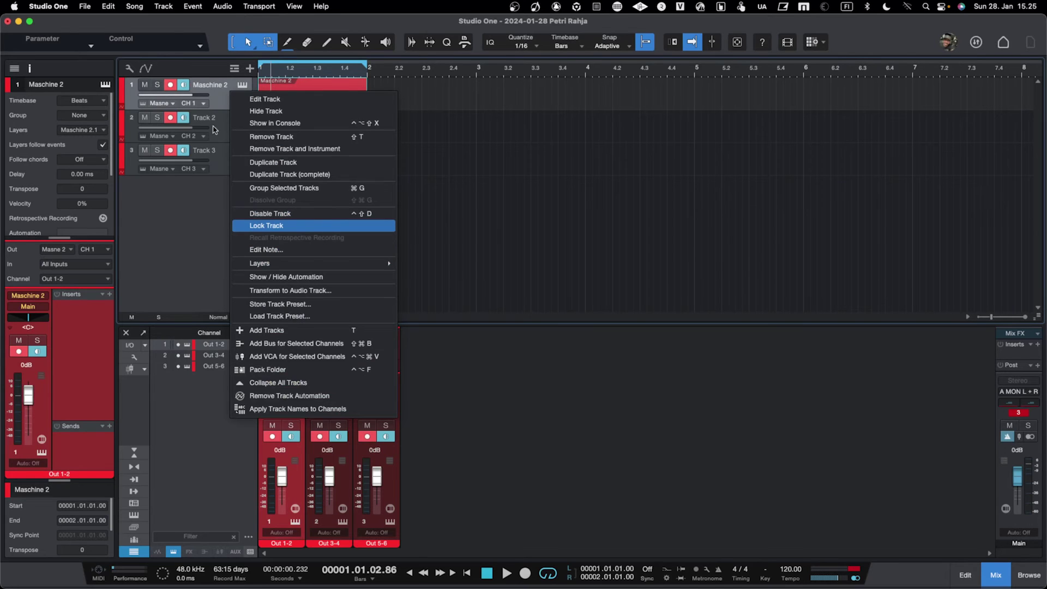
left_click(219, 158)
left_click(221, 158)
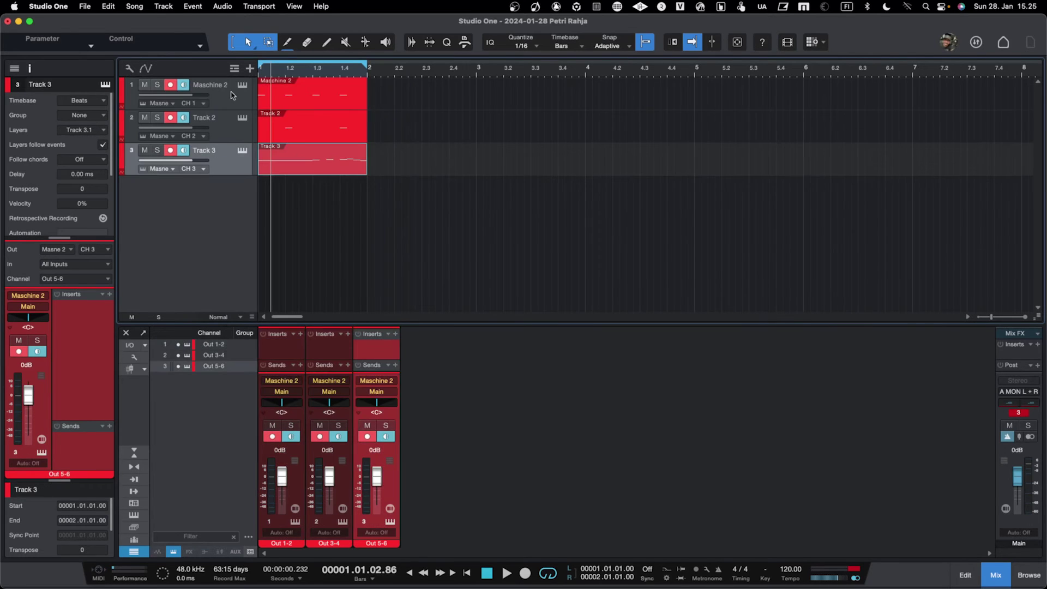
left_click(233, 97)
left_click(222, 161, "shift")
right_click(222, 161)
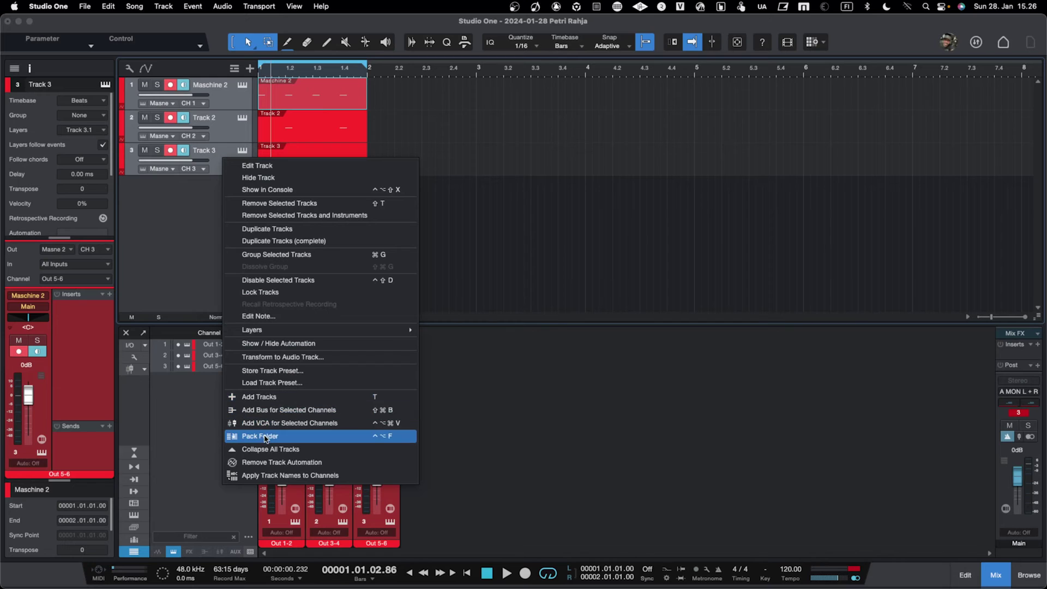
left_click(265, 437)
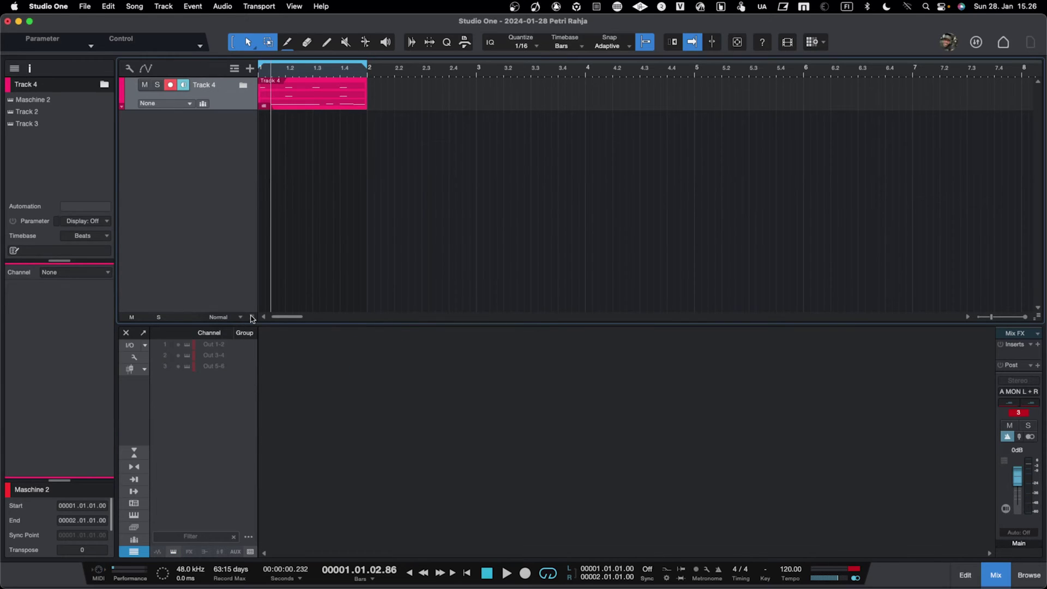
- Set the folder track's colour to red and expand the folder to reveal its three tracks
left_click(121, 94)
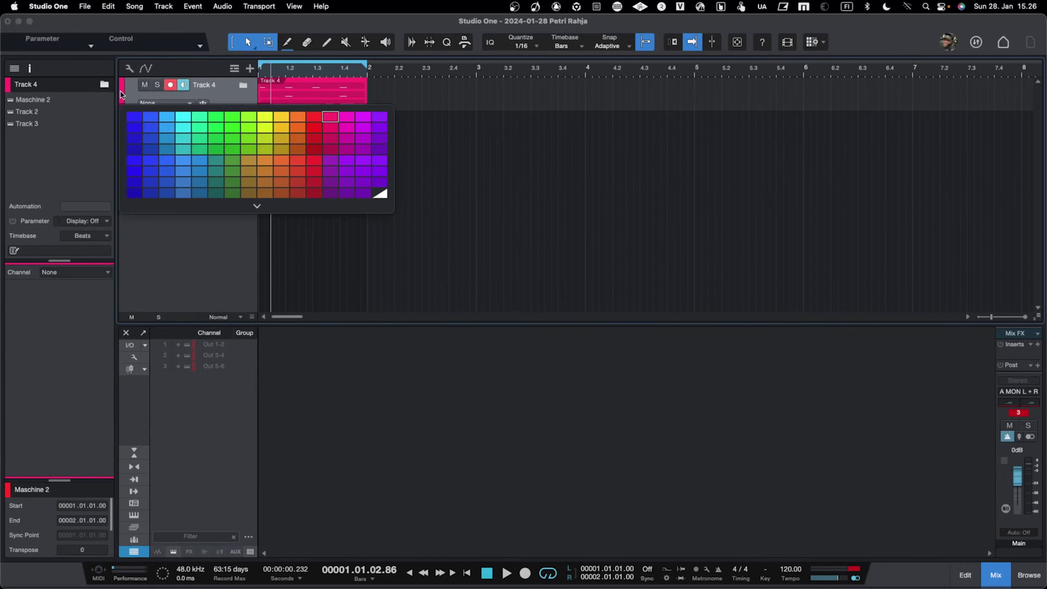
left_click(313, 117)
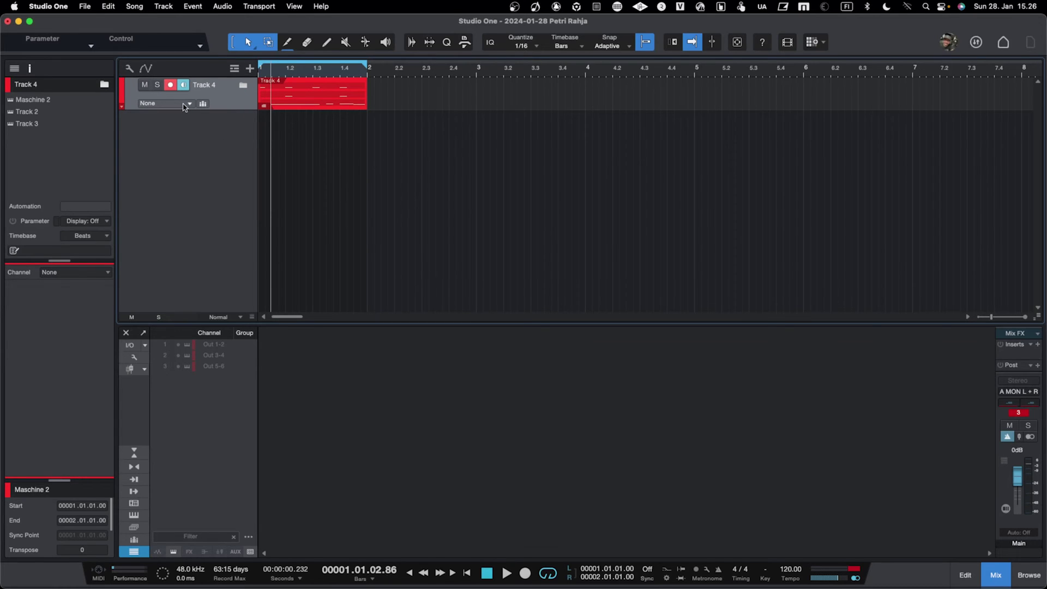
left_click(184, 105)
left_click(228, 98)
left_click(122, 109)
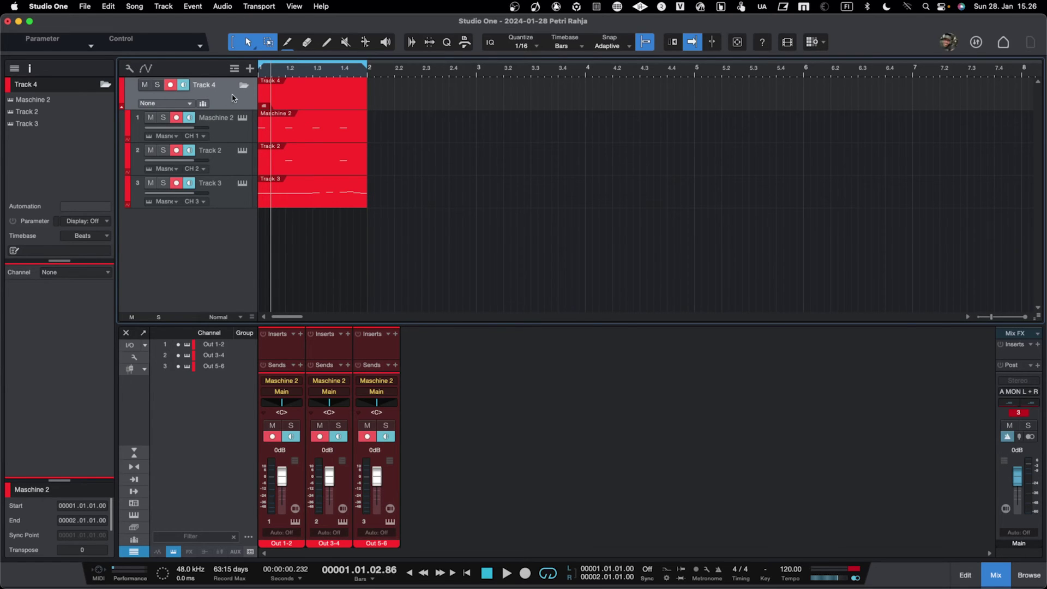
- Rename the folder track as DRUMS and assign it a newly added bus channel
double_click(206, 86)
type("DRUMS")
key("Return")
left_click(147, 104)
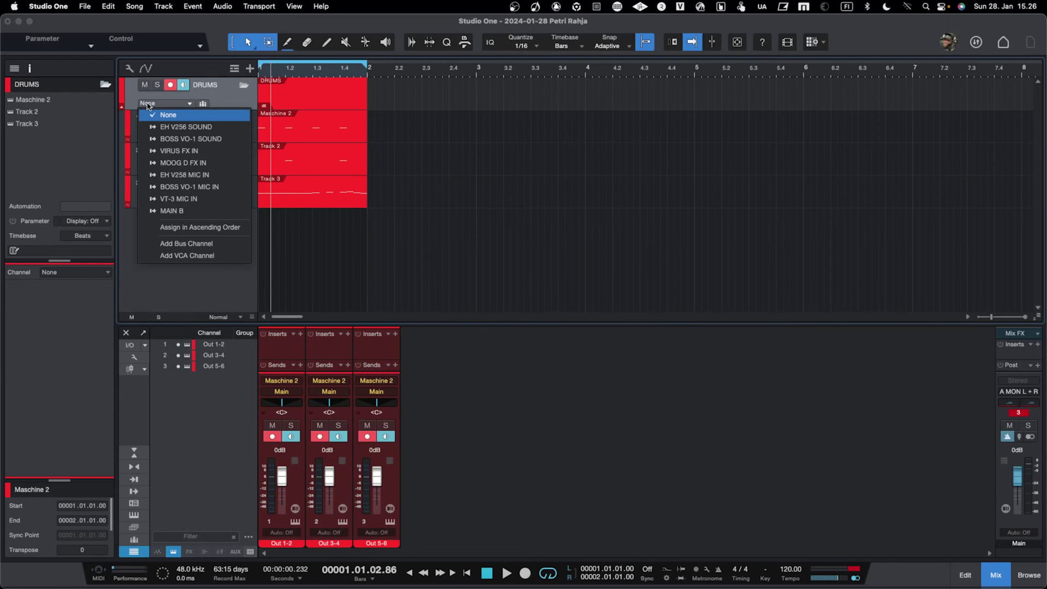
left_click(206, 244)
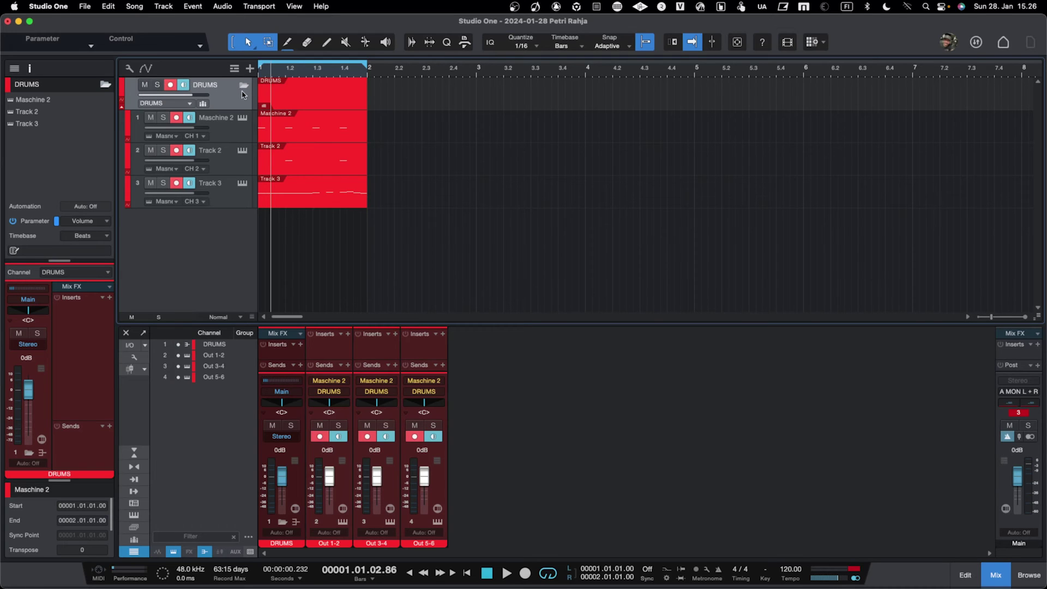
left_click(262, 253)
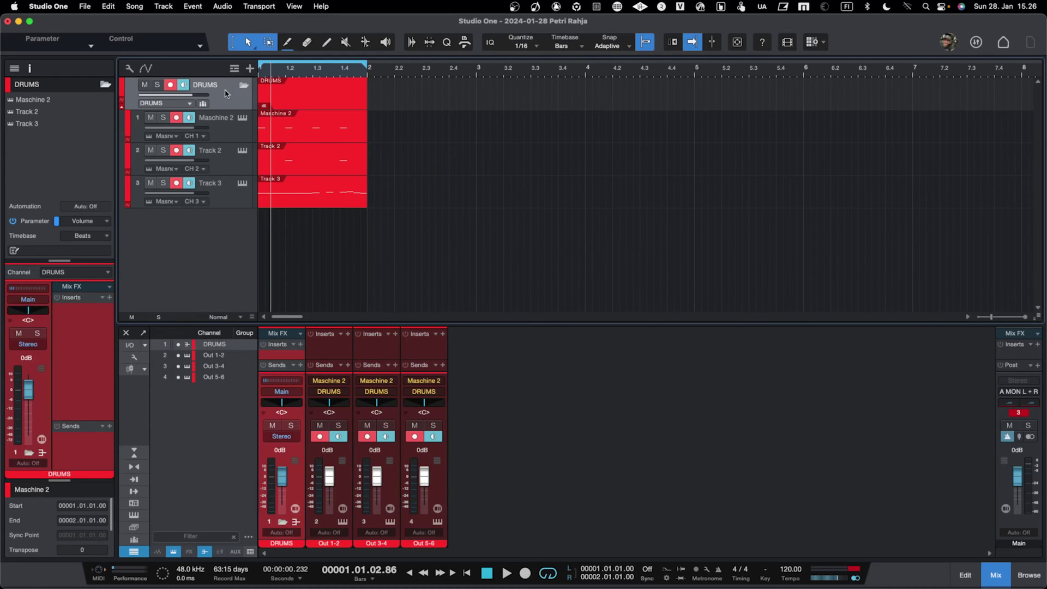
- Enlarge the mixer, select each track in the folder in turn and watch the channel and DRUMS bus meters during loop playback
left_click_drag(280, 324, 281, 278)
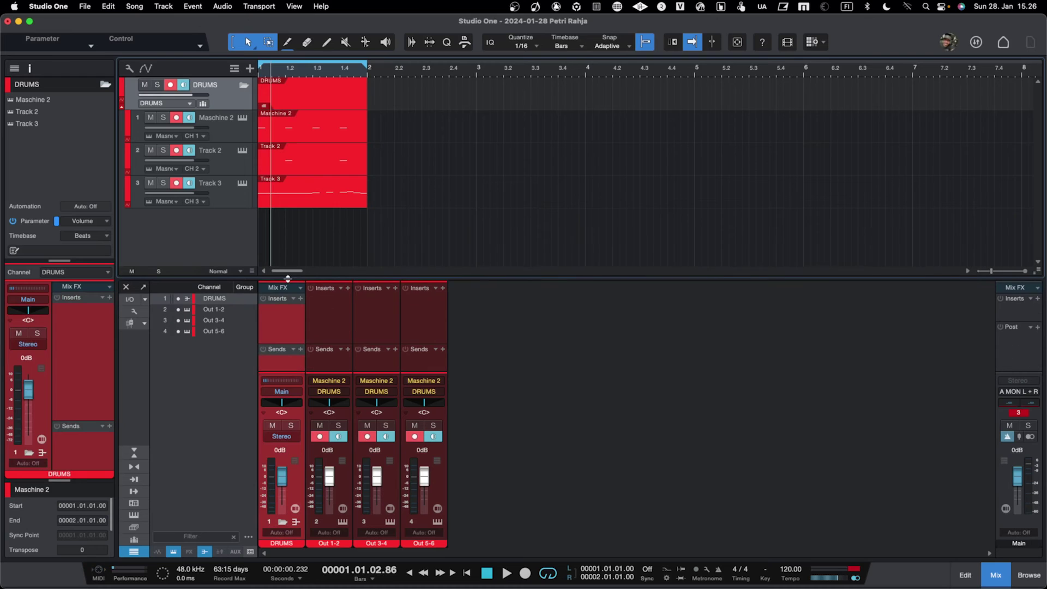
left_click(230, 130)
left_click(231, 161)
left_click(229, 191)
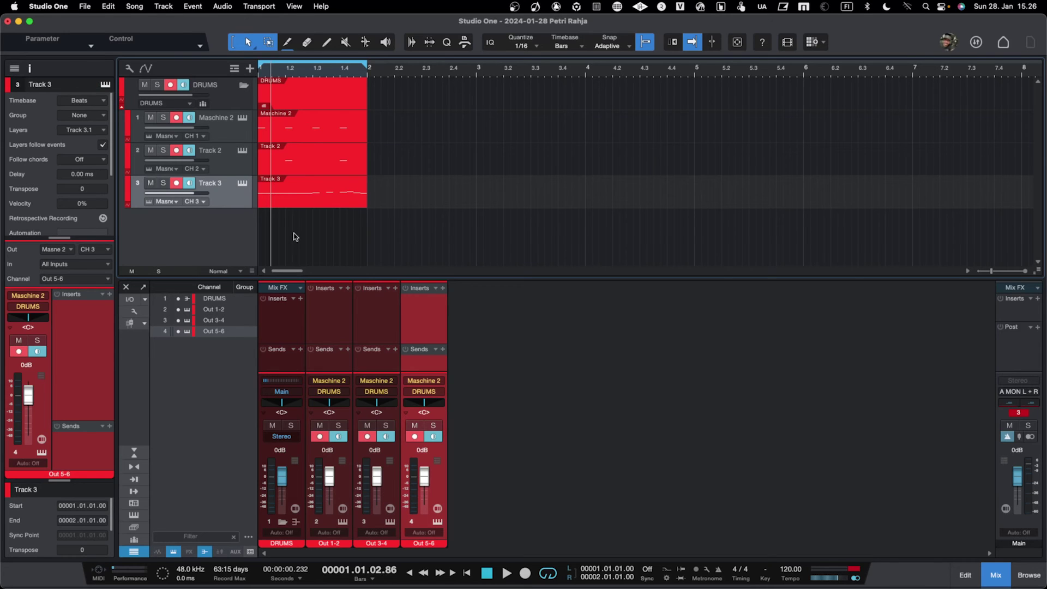
key("space")
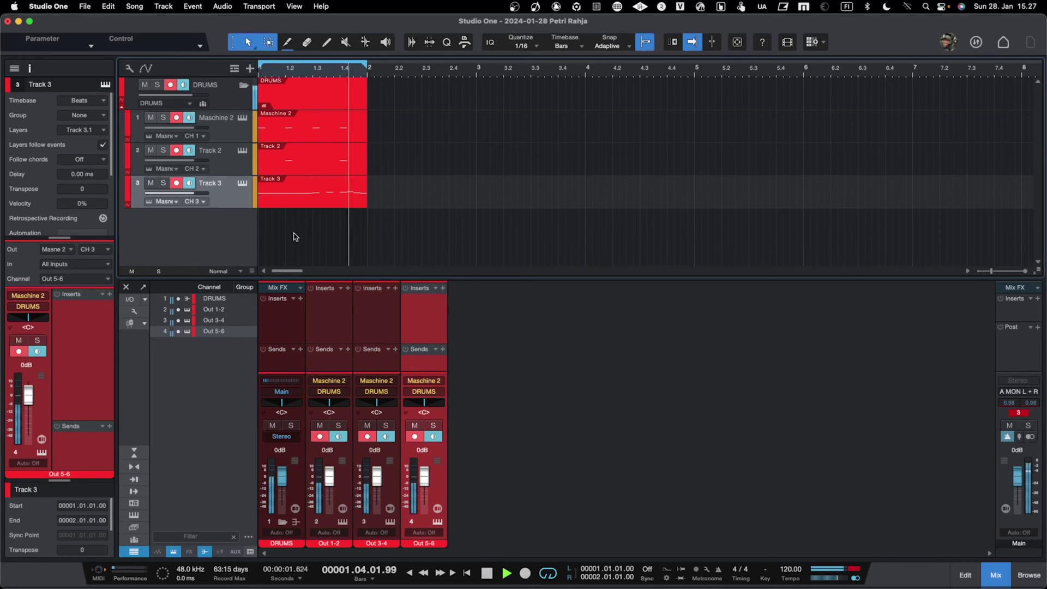
key("space")
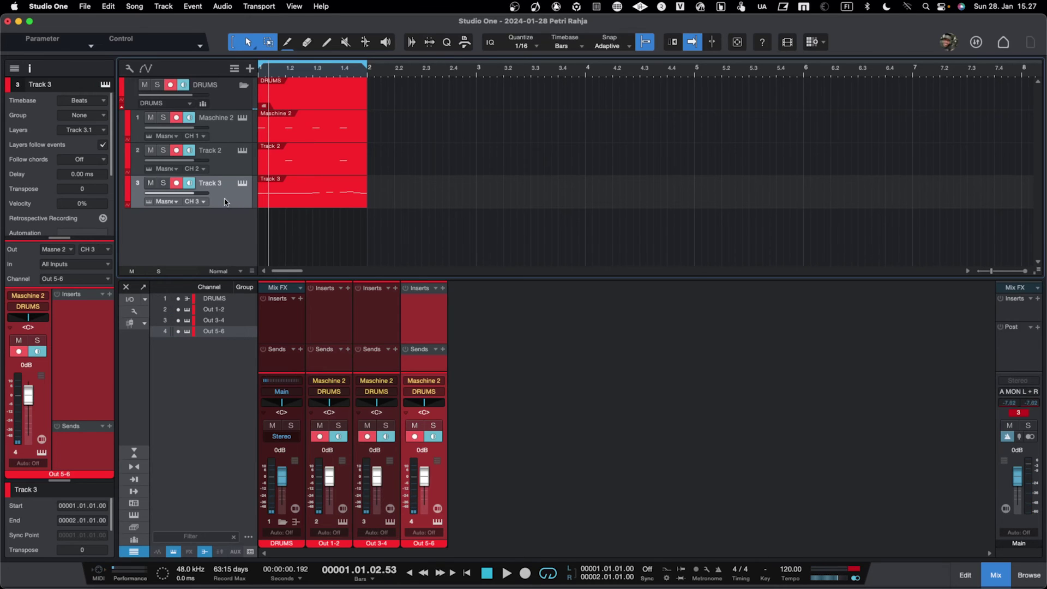
- Rename the first two tracks in the DRUMS folder as KICK and SNARE
double_click(220, 118)
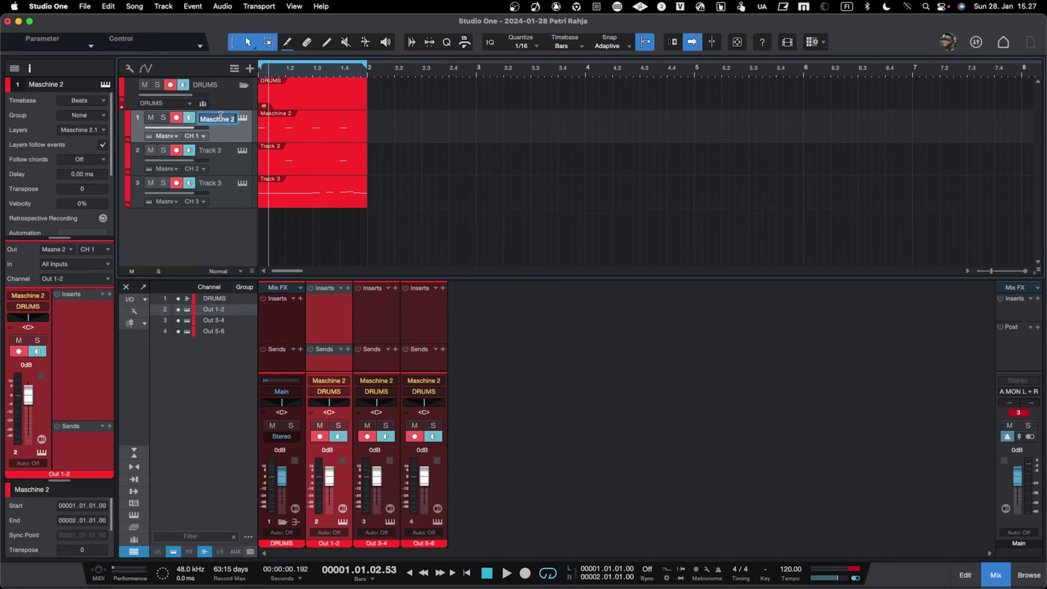
type("KICK")
key("Return")
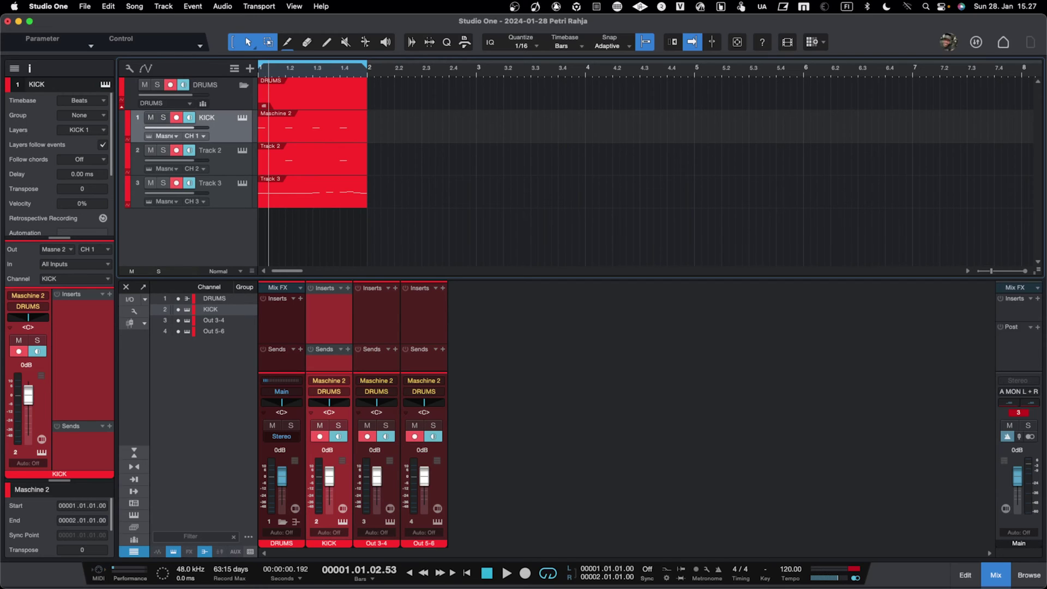
left_click(215, 151)
double_click(216, 151)
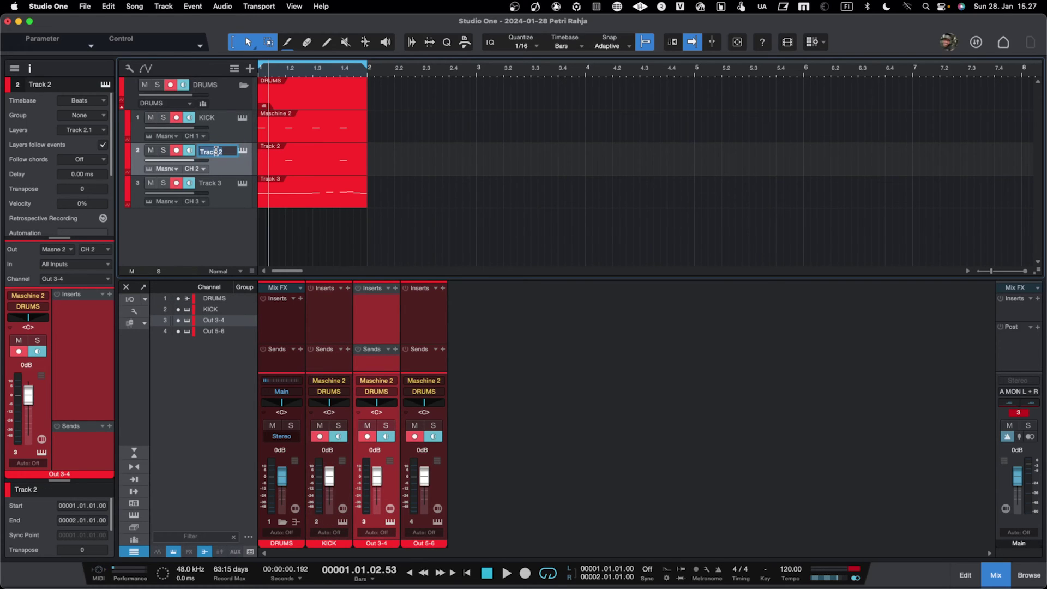
type("SNARE")
key("Return")
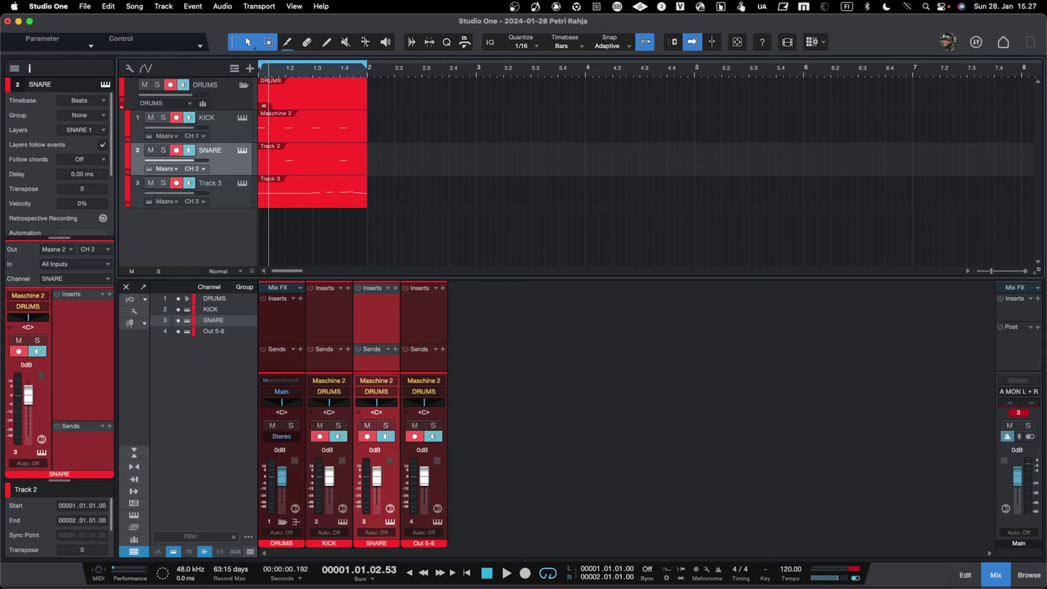
- Rename the third track in the DRUMS folder as CLOSED HH and hide the inspector
left_click(226, 187)
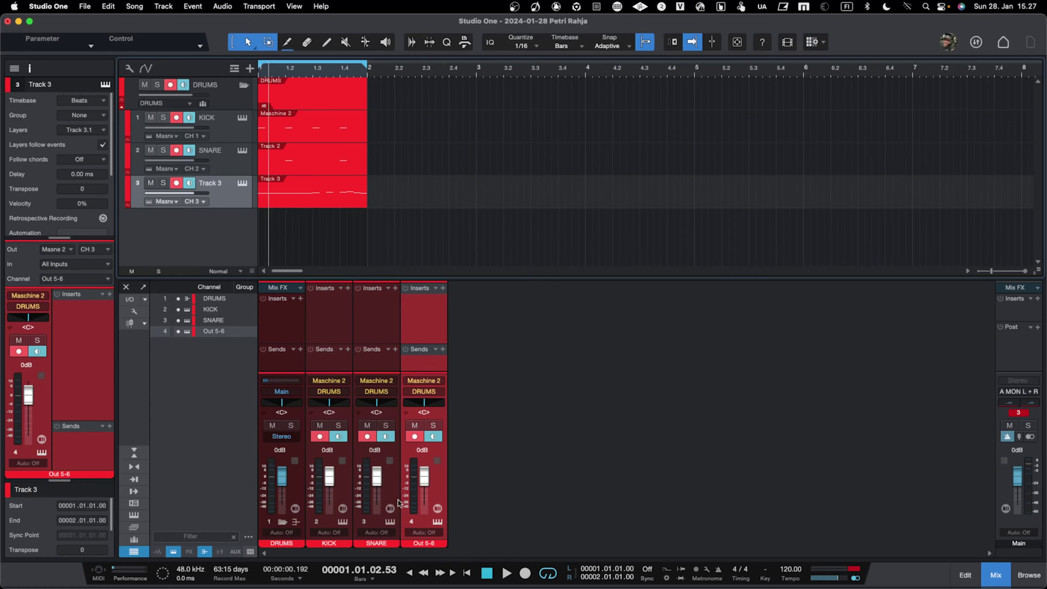
double_click(216, 184)
type("CLOSED HH")
key("Return")
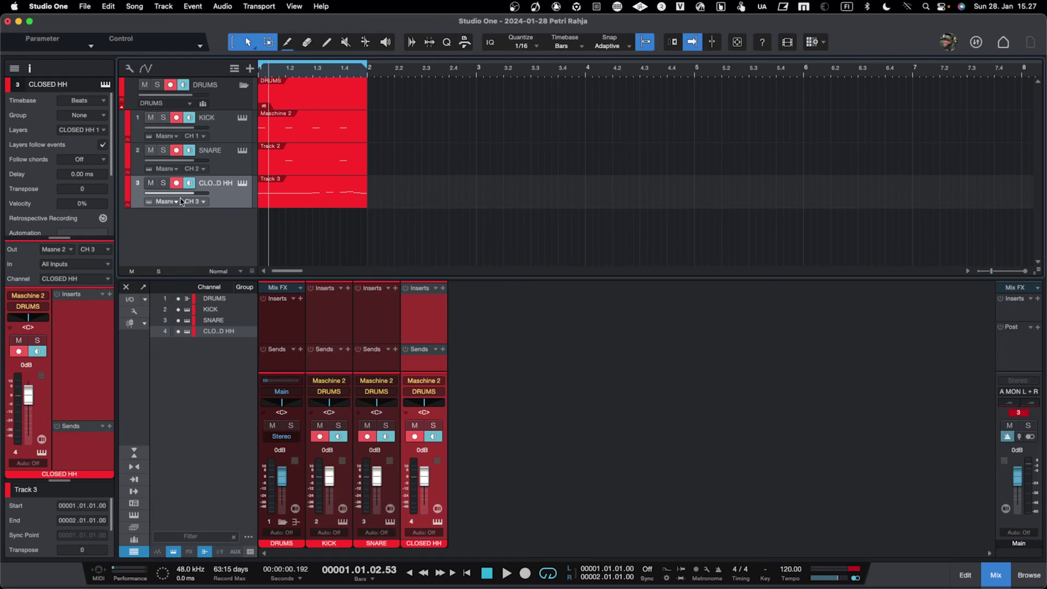
left_click(28, 69)
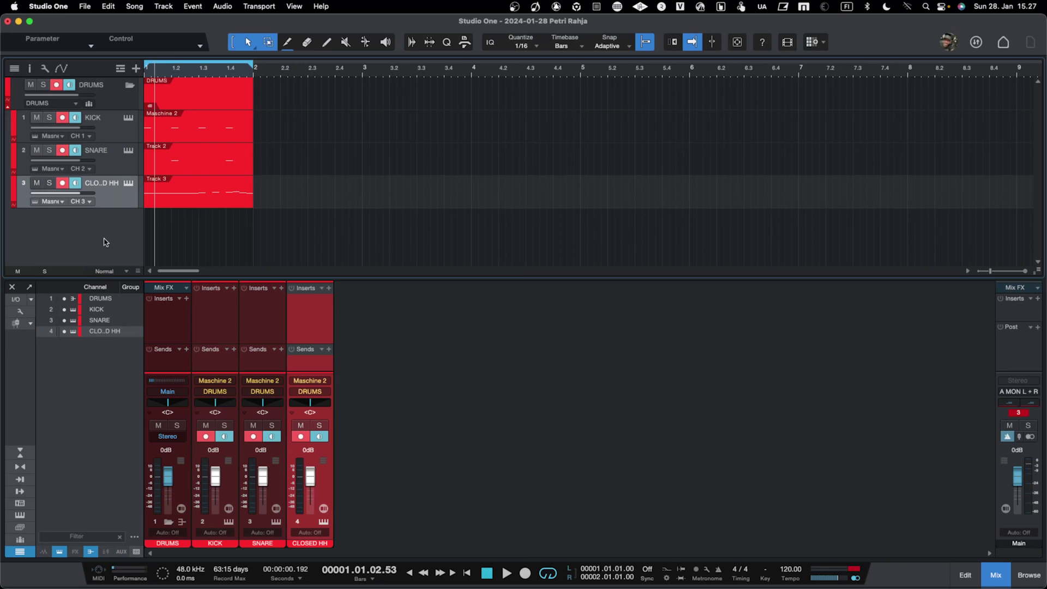
- Save the song as a template titled "Machine Template", leaving the subtitle and description empty
left_click(86, 6)
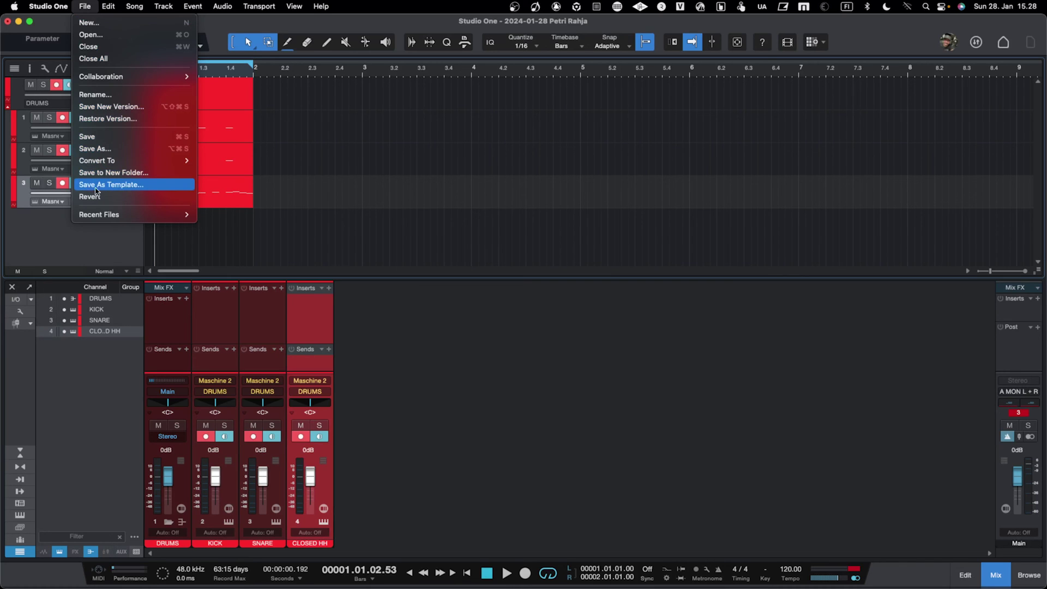
left_click(114, 185)
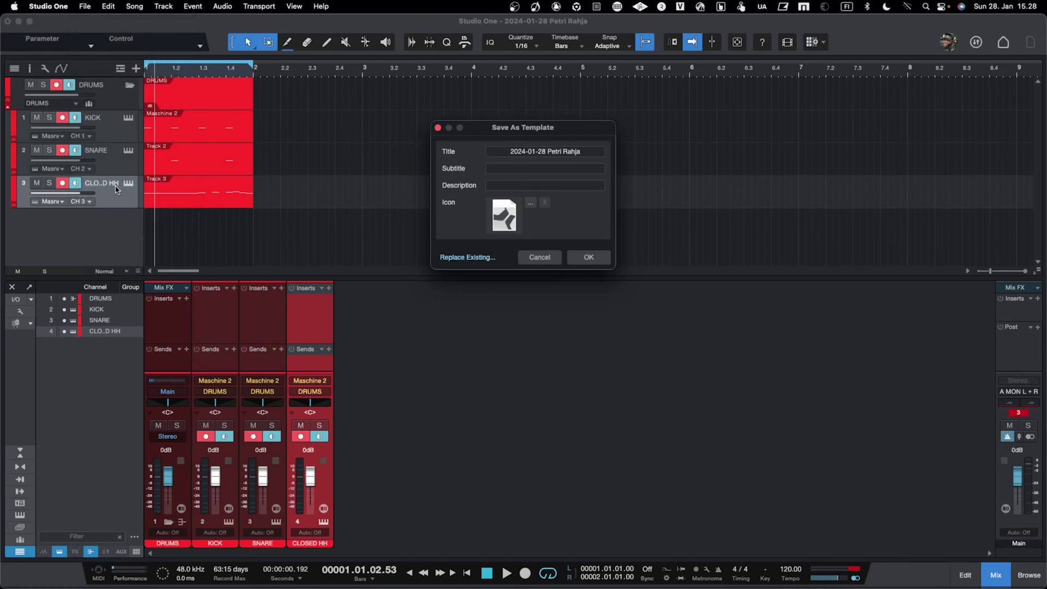
left_click(557, 151)
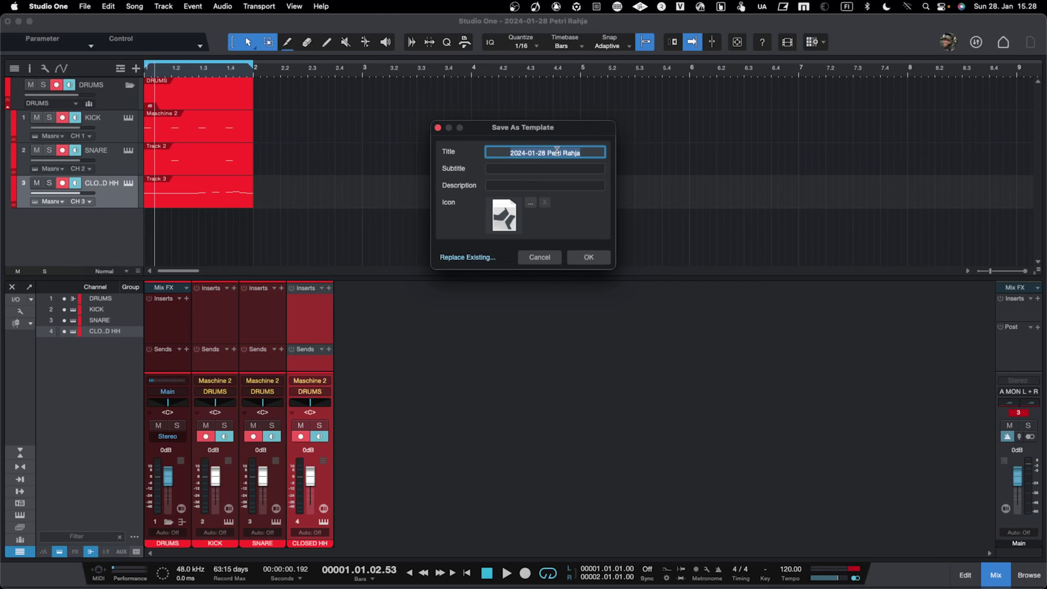
type("My")
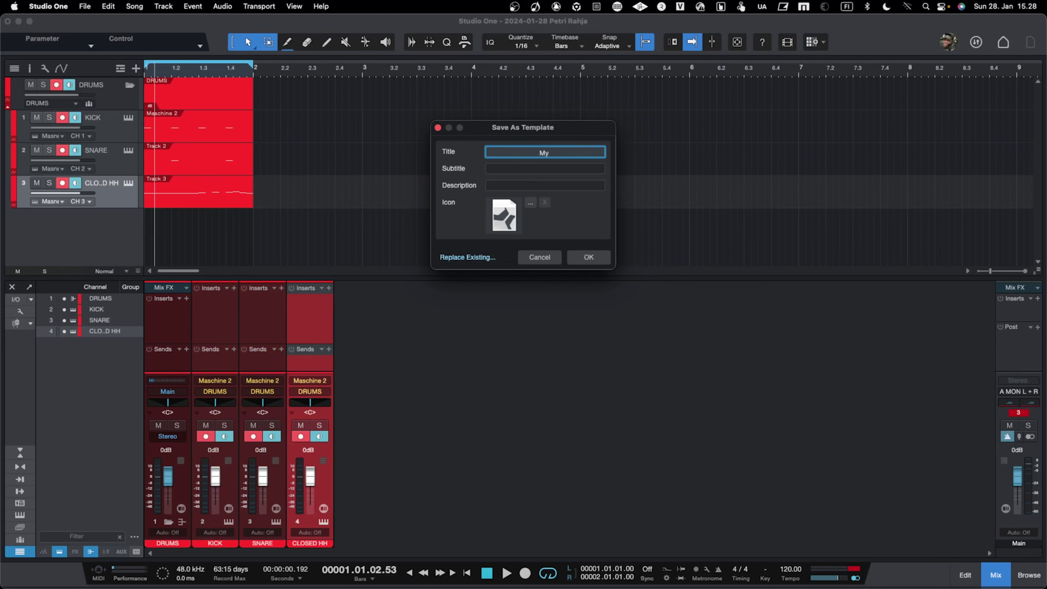
key("BackSpace")
key("BackSpace")
type("Machine Template")
left_click(545, 169)
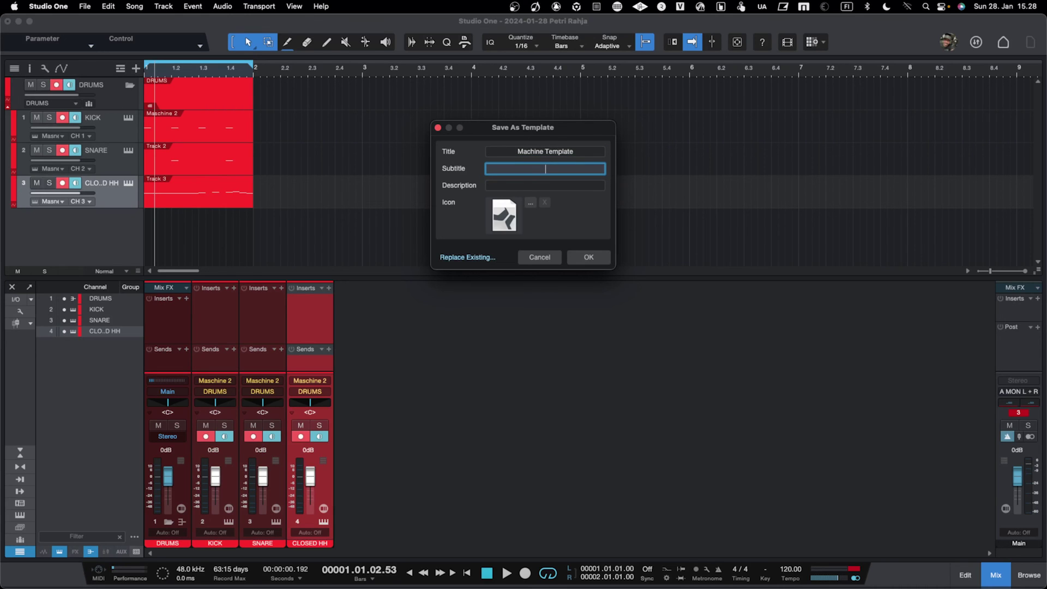
left_click(546, 186)
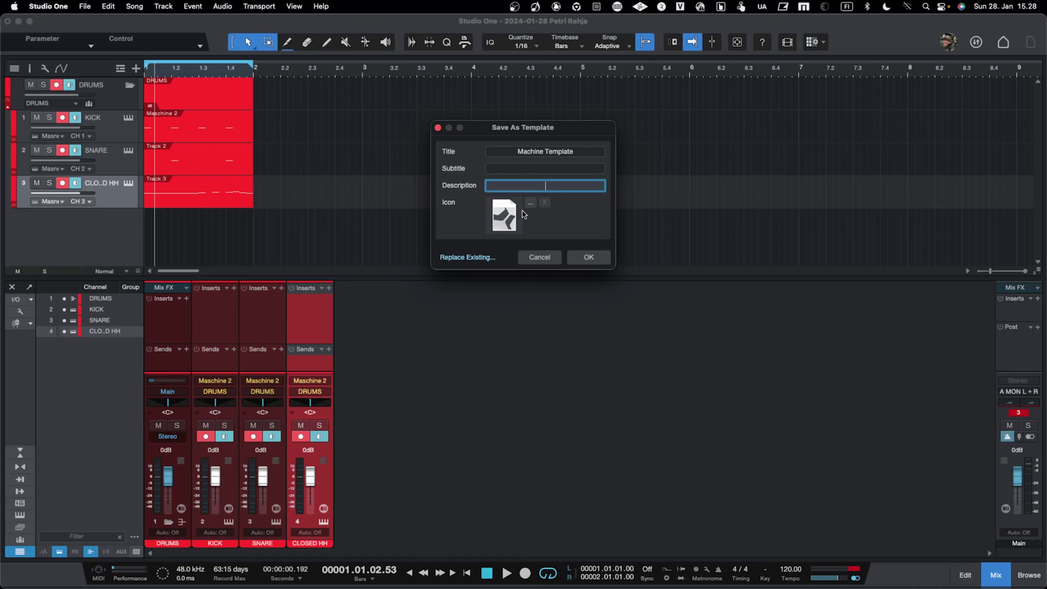
left_click(589, 259)
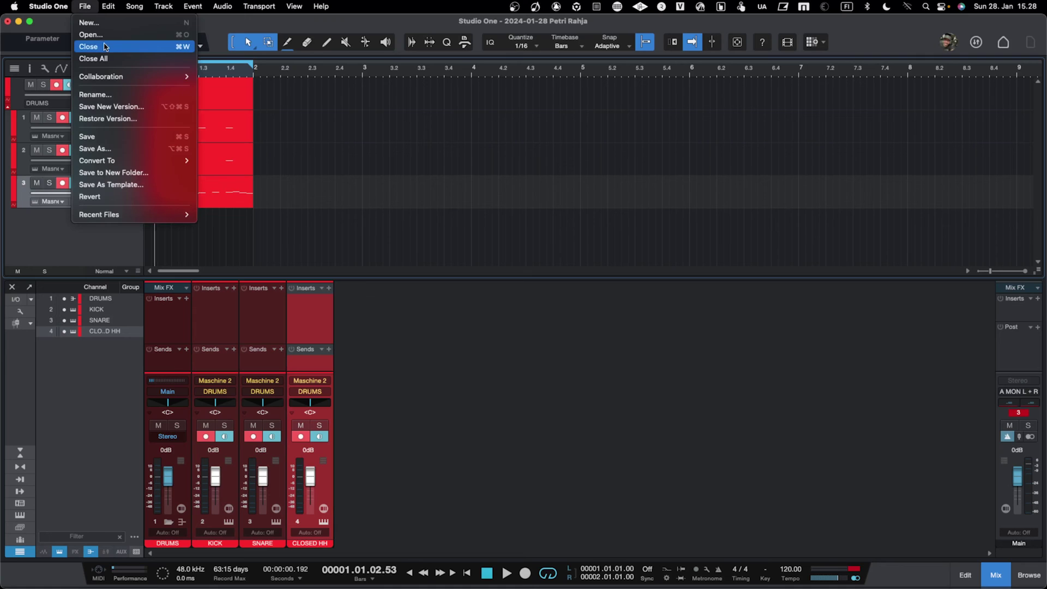
- Close the current song without saving its changes
left_click(104, 47)
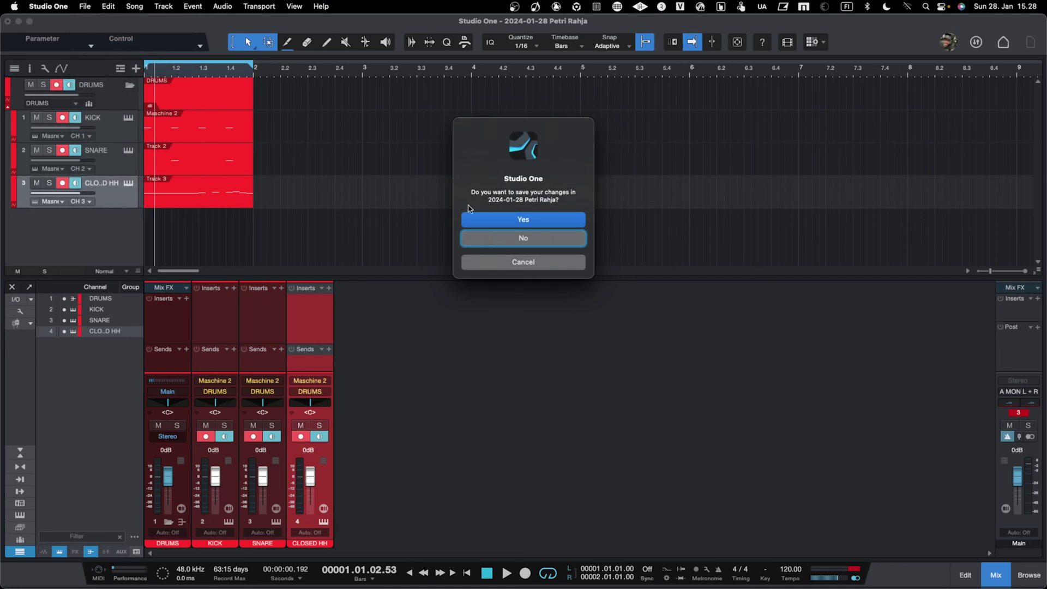
left_click(508, 244)
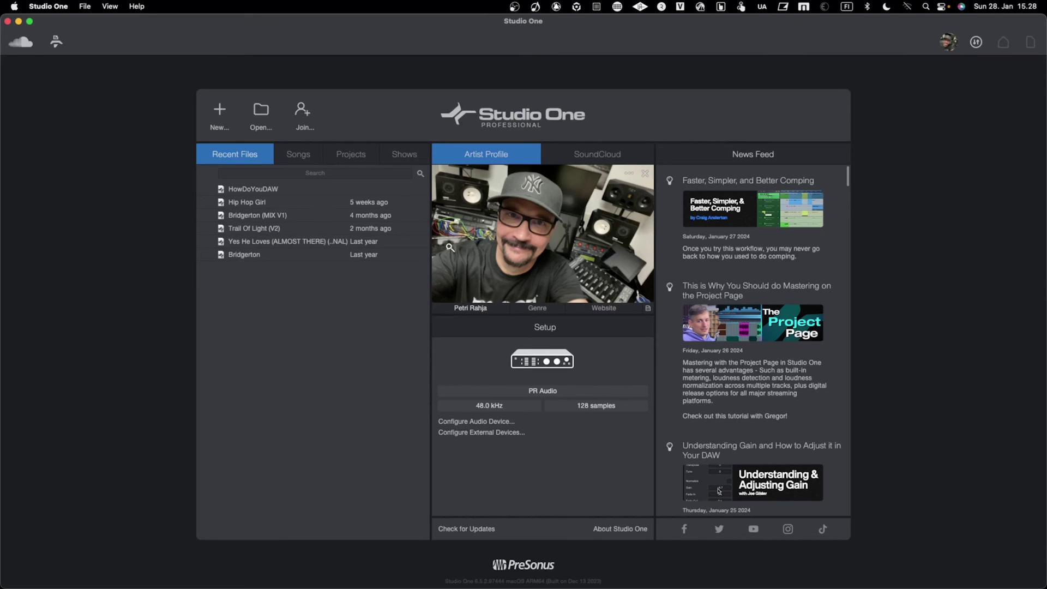
- Create a new song from the user template Machine Template and start playback of its loop
left_click(217, 120)
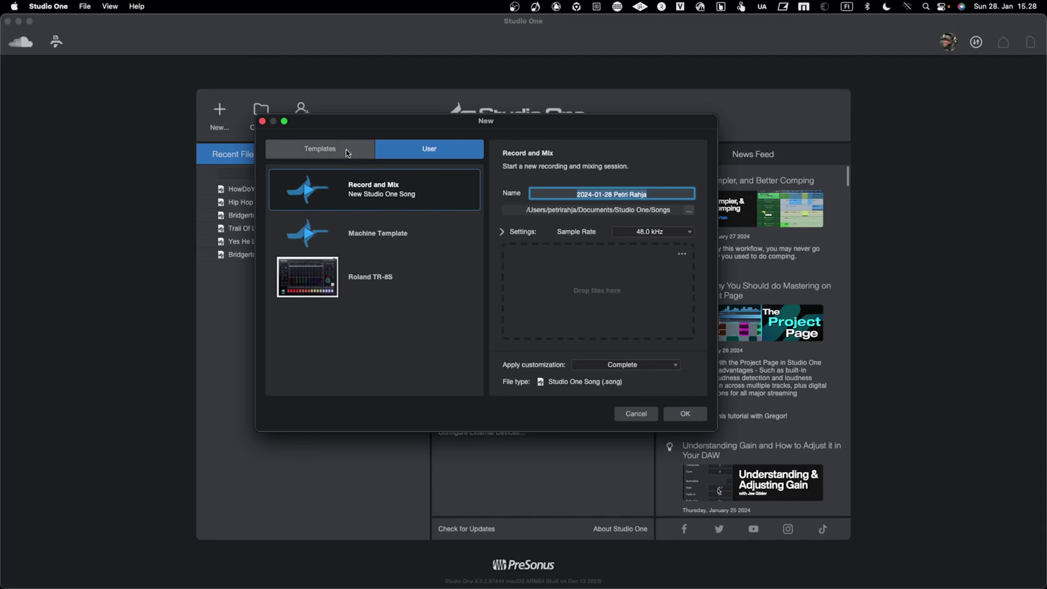
left_click(383, 235)
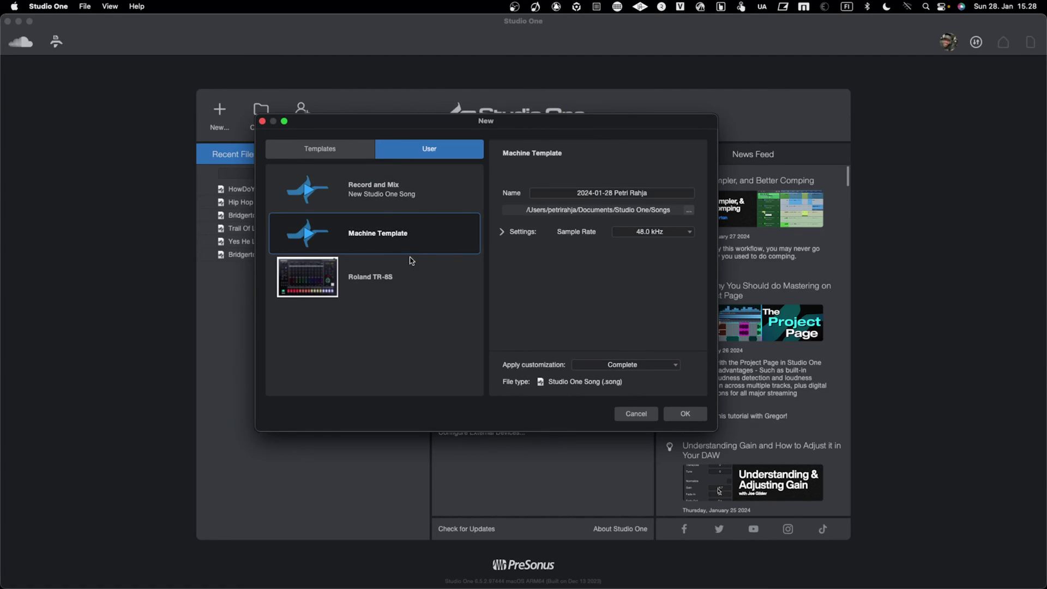
left_click(683, 413)
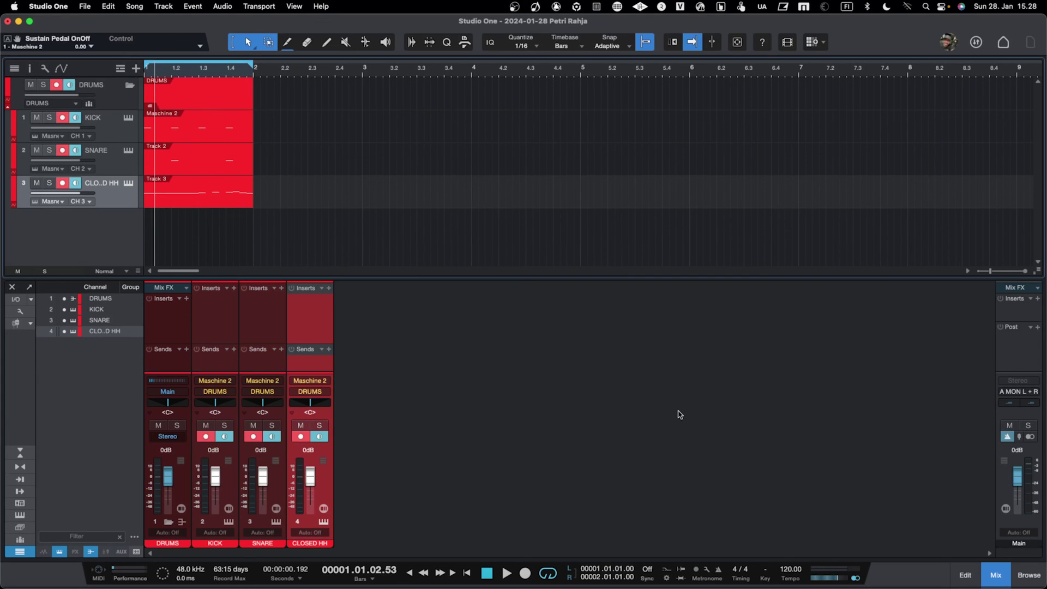
key("space")
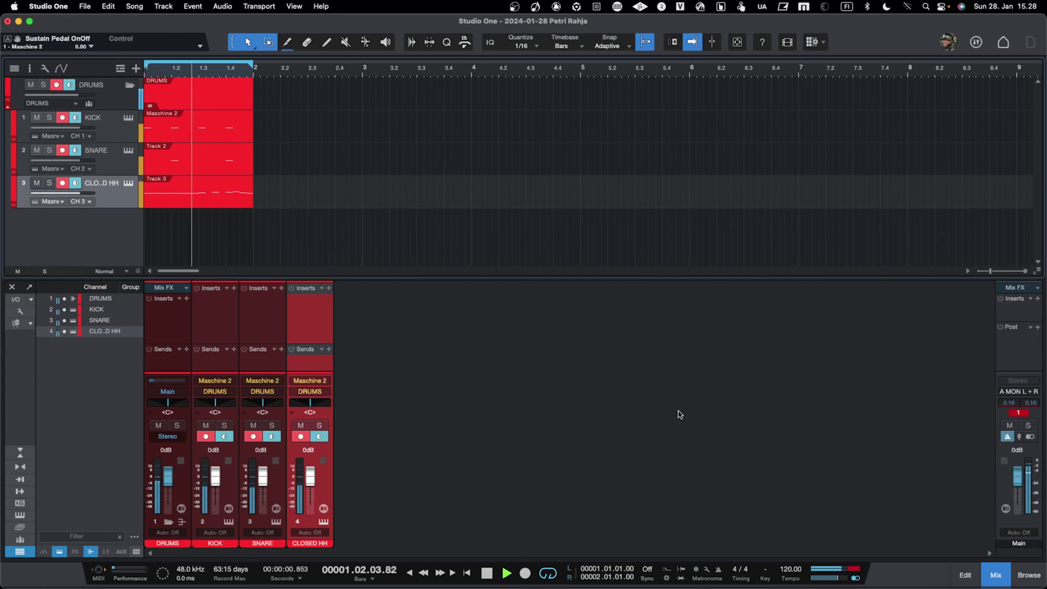